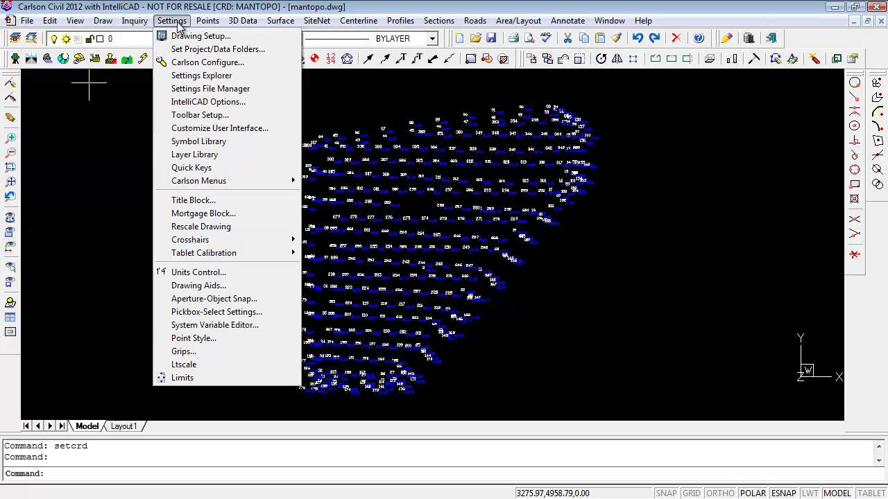
Check which coordinate file is currently set for the drawing.
mouse_move(206, 21)
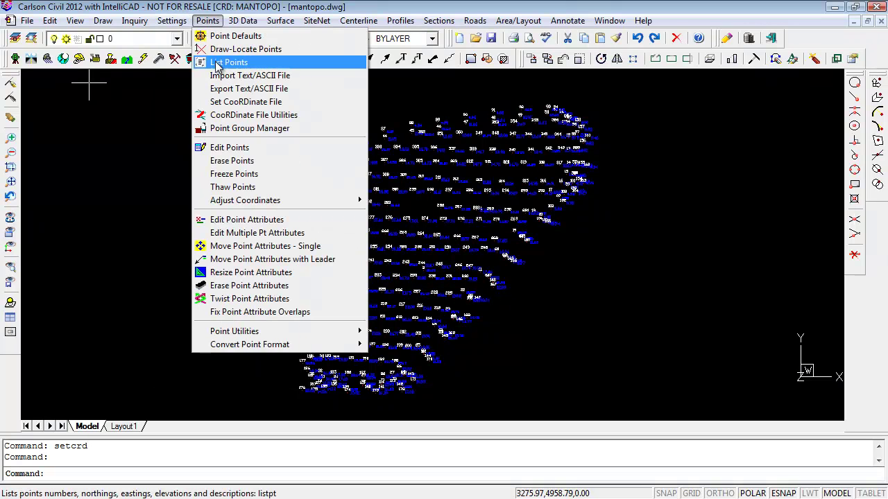
left_click(248, 102)
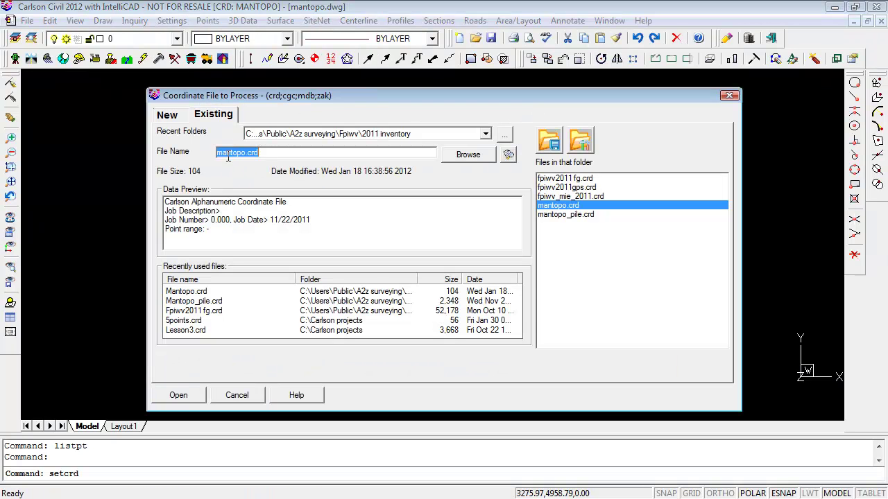
left_click(234, 397)
List all points in the current mantopo.crd coordinate file and close the report.
left_click(206, 21)
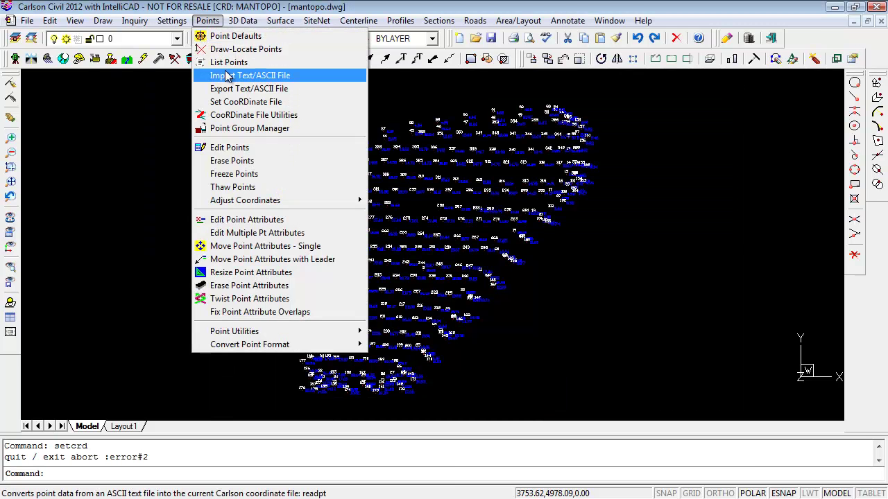
left_click(233, 61)
left_click(399, 194)
left_click(378, 399)
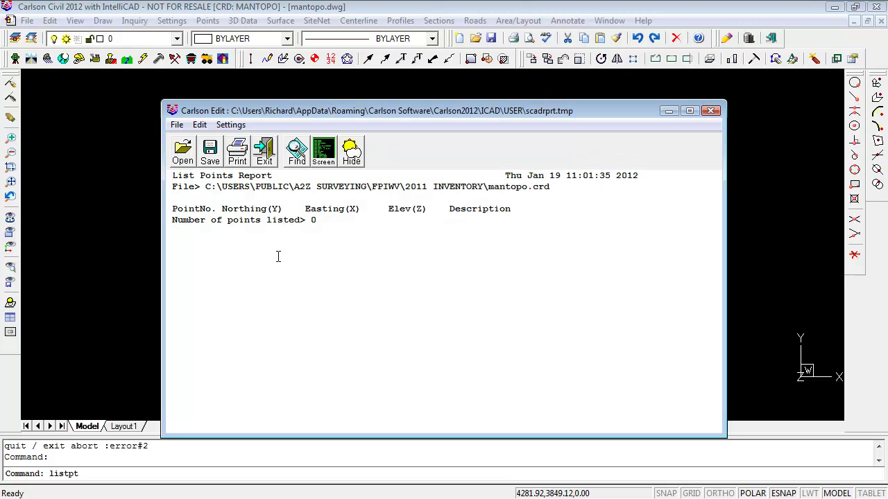
left_click(264, 153)
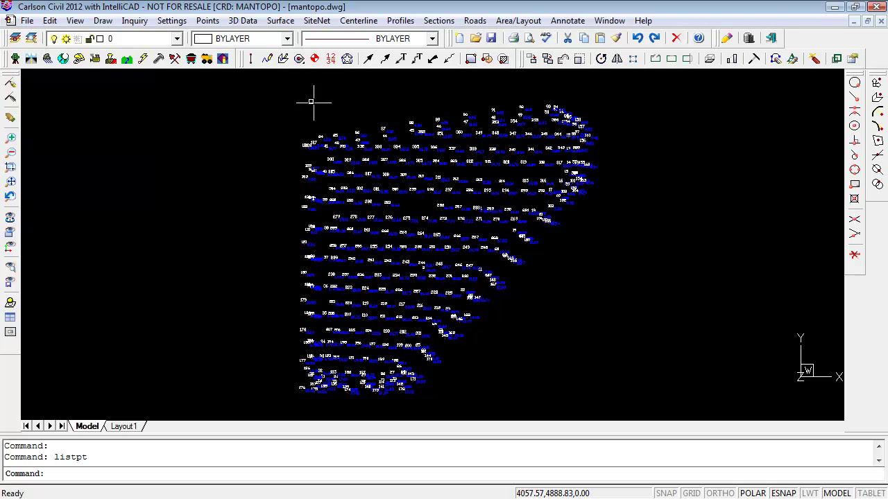
Update the mantopo.crd coordinate file from all the points in the drawing, matching every description (*) and updating point descriptions.
left_click(208, 20)
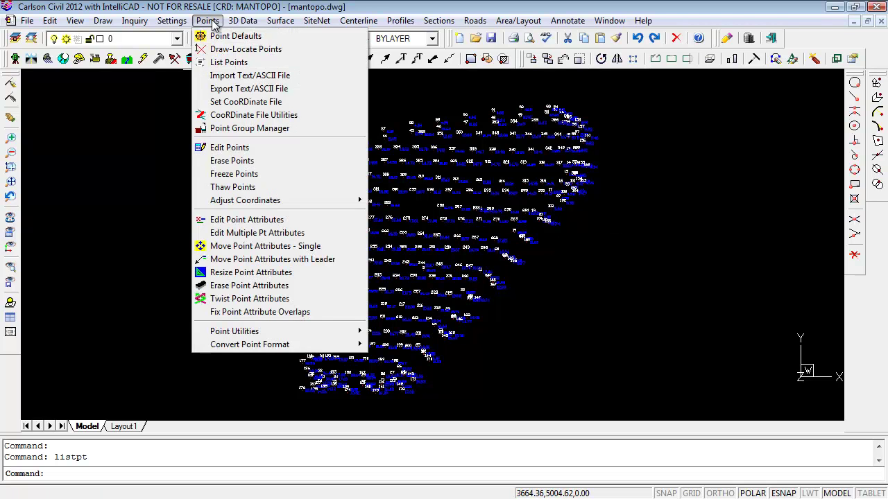
left_click(268, 121)
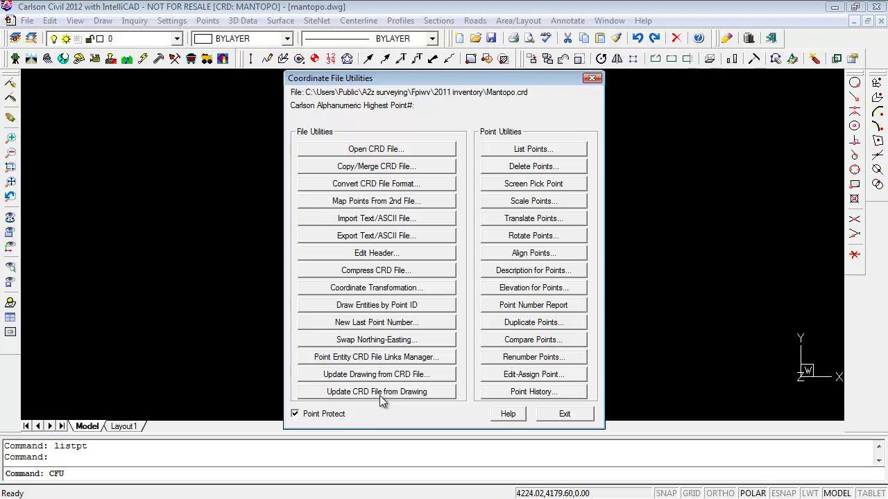
left_click(382, 393)
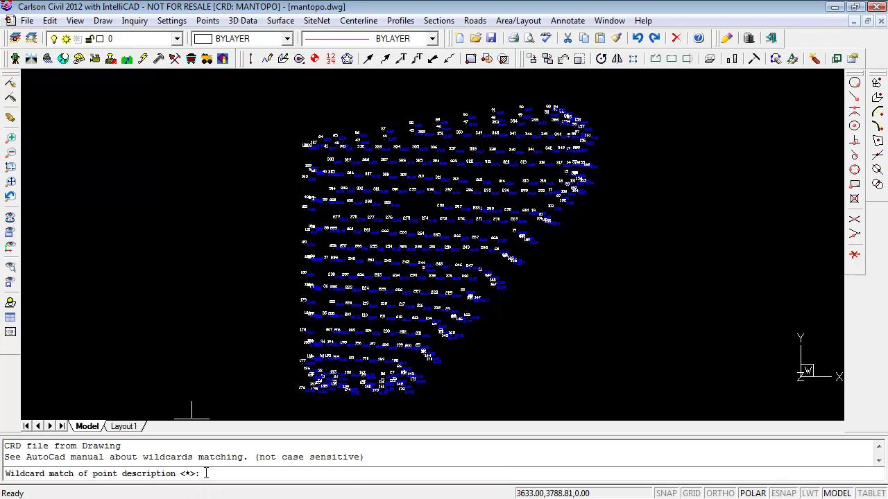
key("Return")
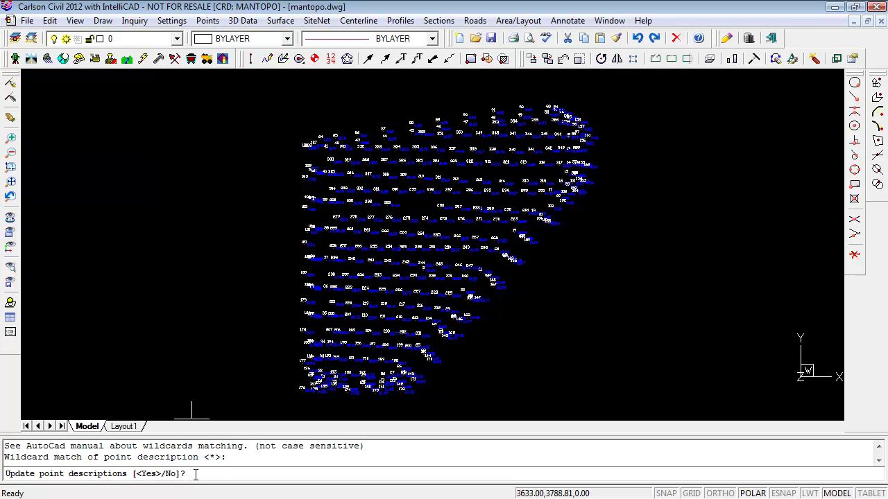
key("Return")
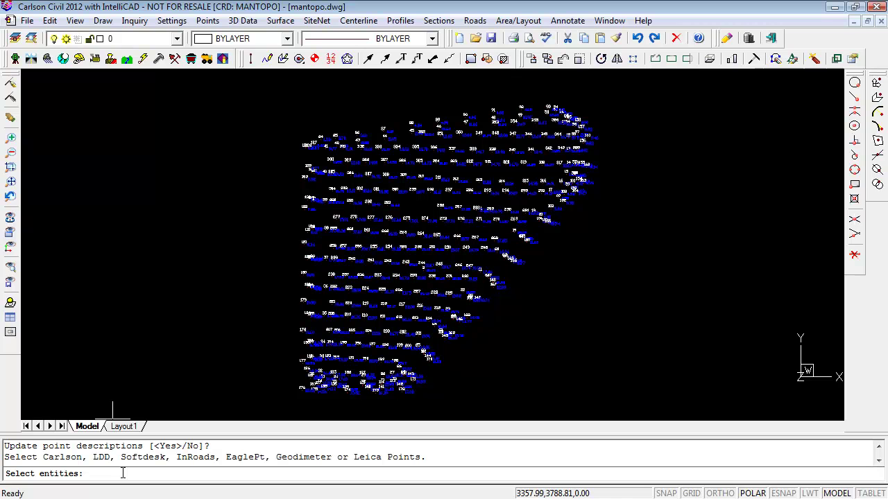
left_click(644, 90)
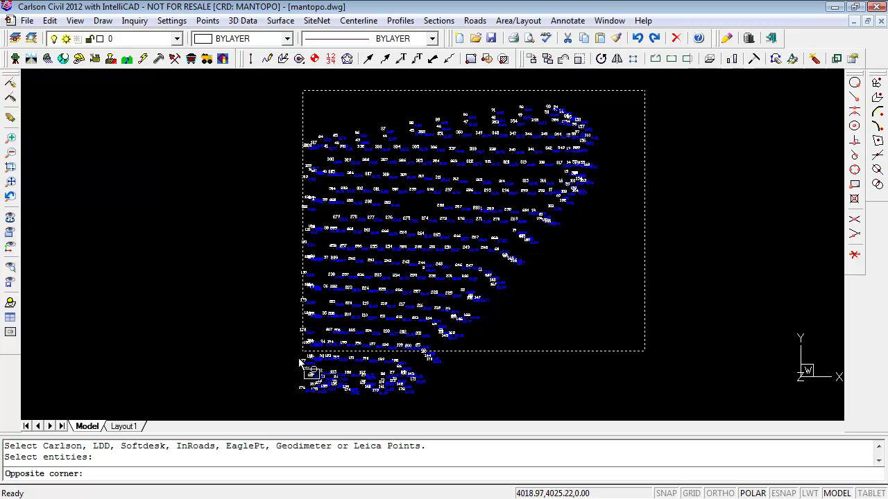
left_click(246, 414)
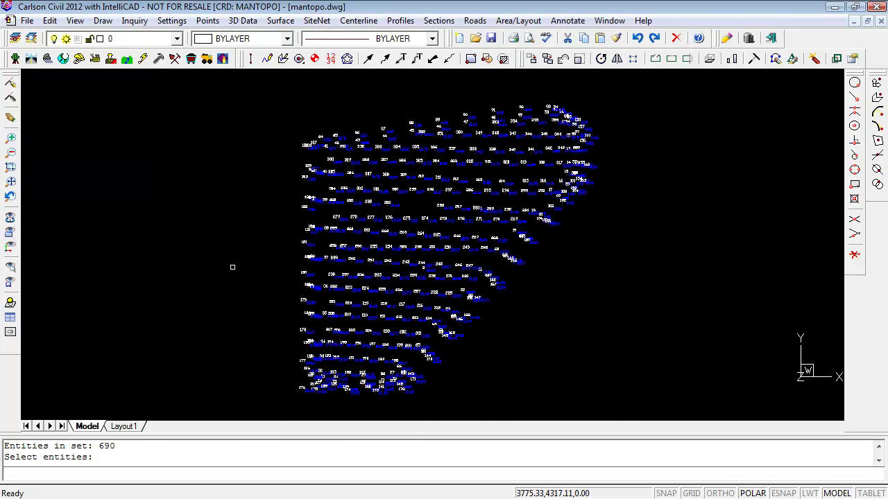
key("Return")
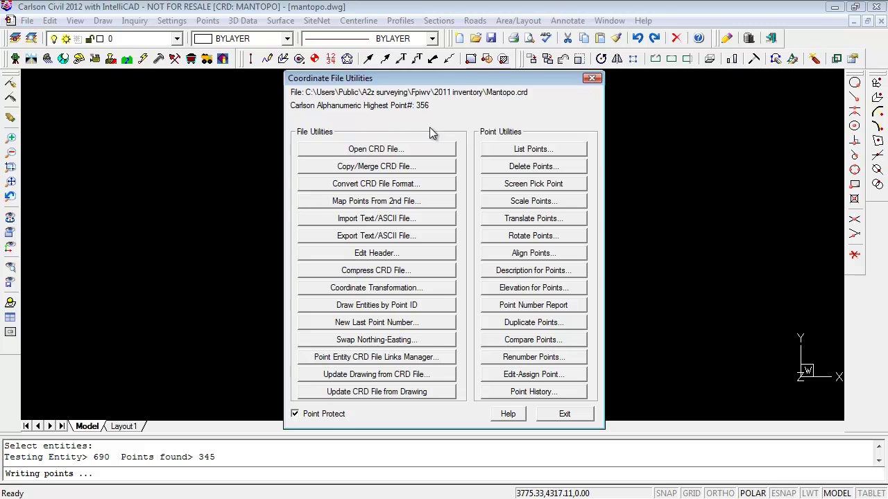
List the full point range of the updated coordinate file, look through the report, and leave the coordinate file utilities.
left_click(550, 149)
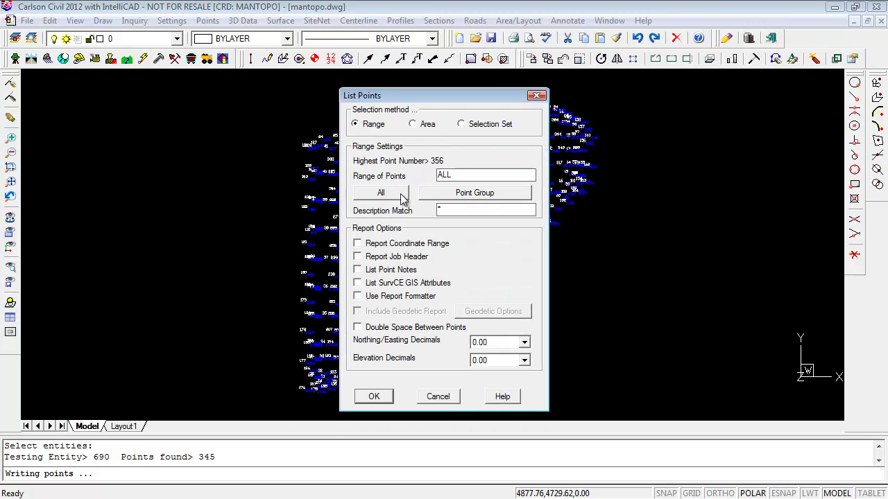
left_click(374, 396)
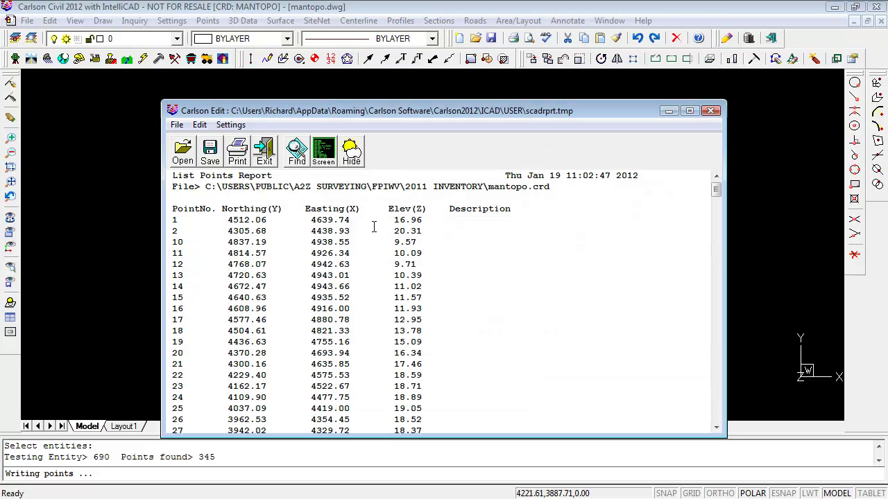
scroll(374, 227, "down", 20)
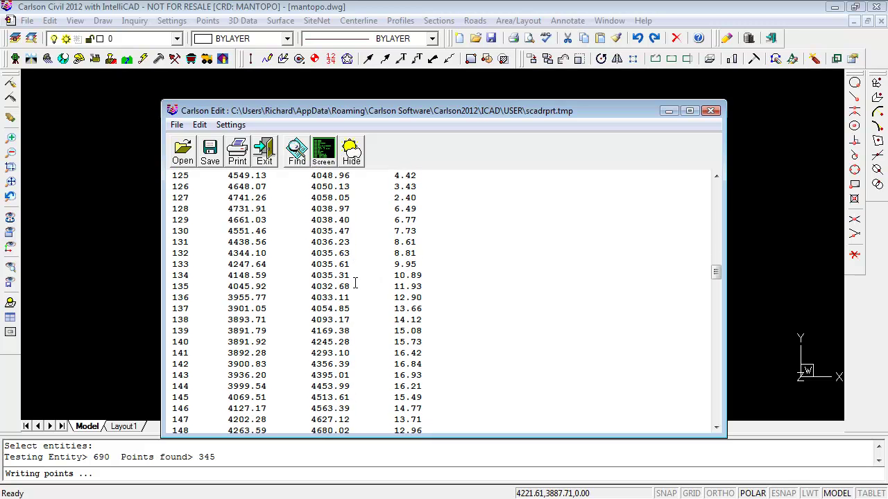
left_click(265, 152)
left_click(565, 414)
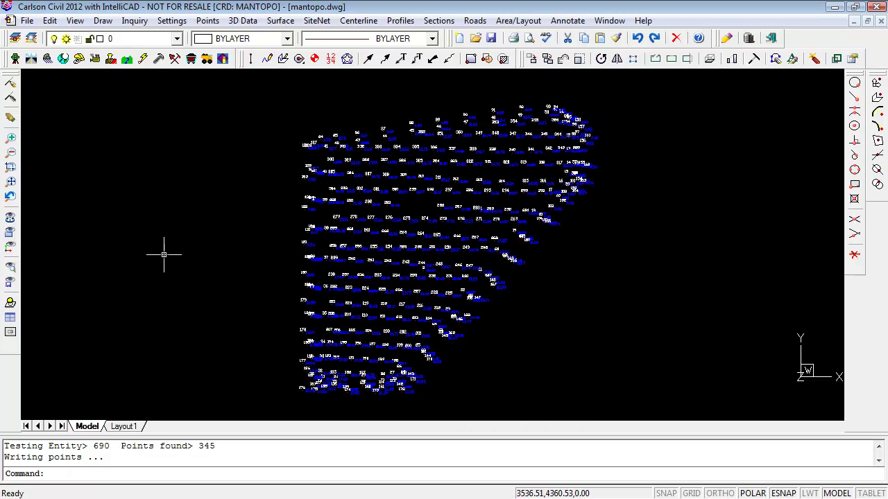
Move all the survey points east, well clear of their original location.
left_click(51, 22)
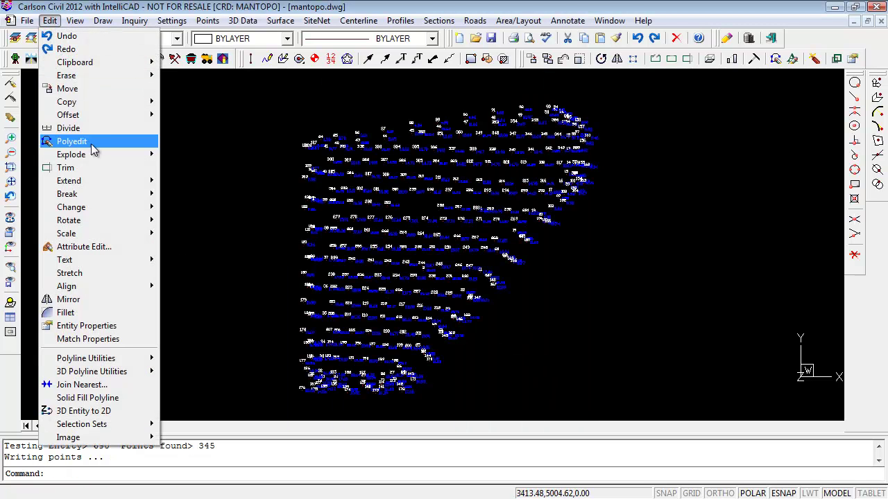
left_click(68, 89)
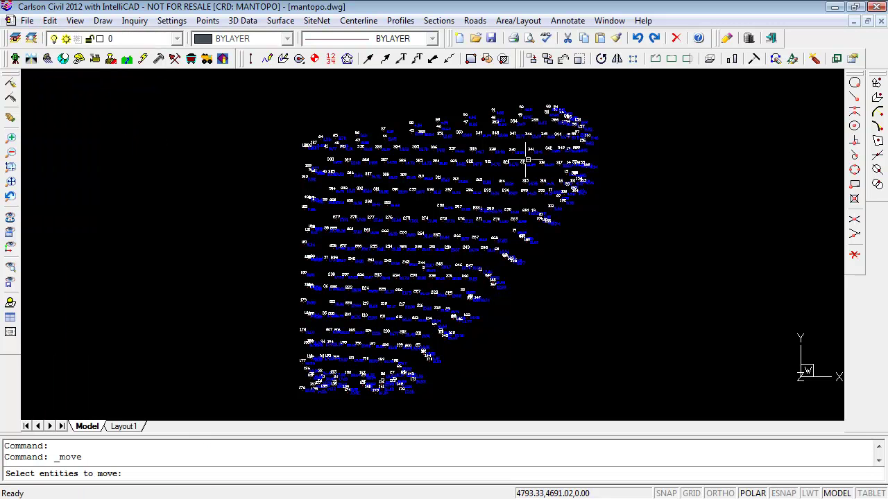
left_click(625, 99)
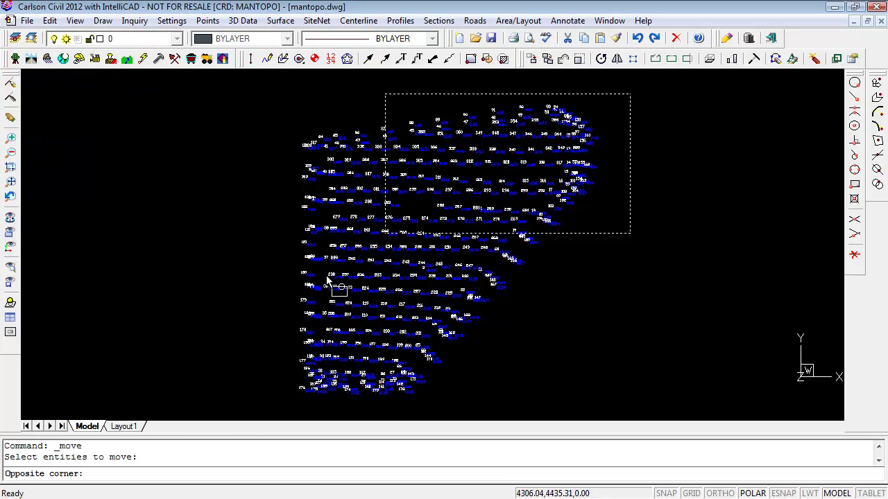
left_click(254, 384)
key("Return")
left_click(326, 290)
left_click(770, 248)
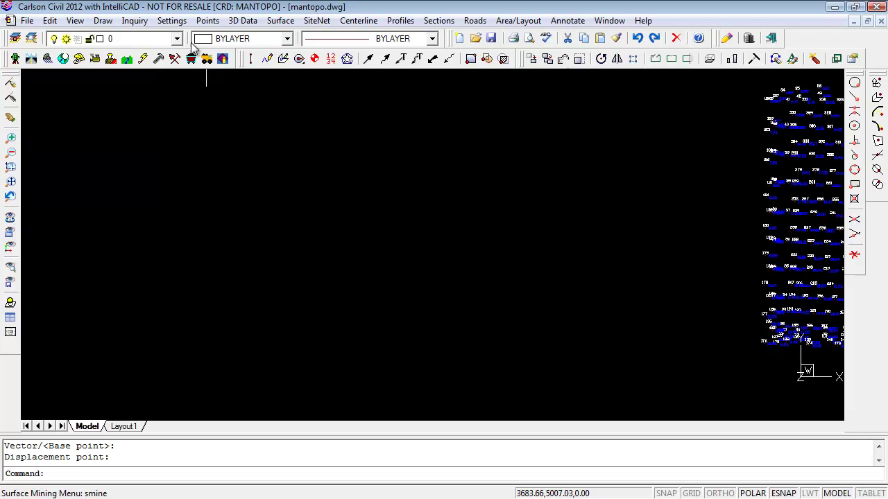
Draw all points from the coordinate file with Draw-Locate Points, using symbol SPT4, layer PNTS and Erase Duplicates on.
left_click(207, 20)
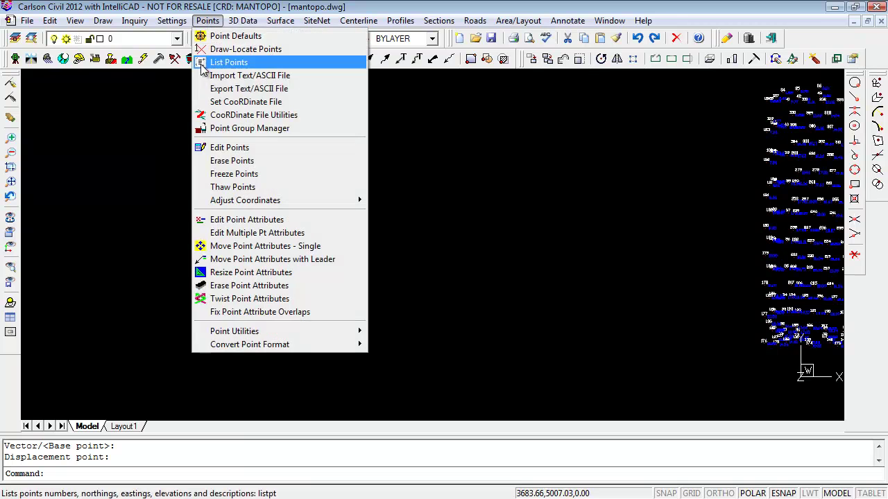
left_click(242, 50)
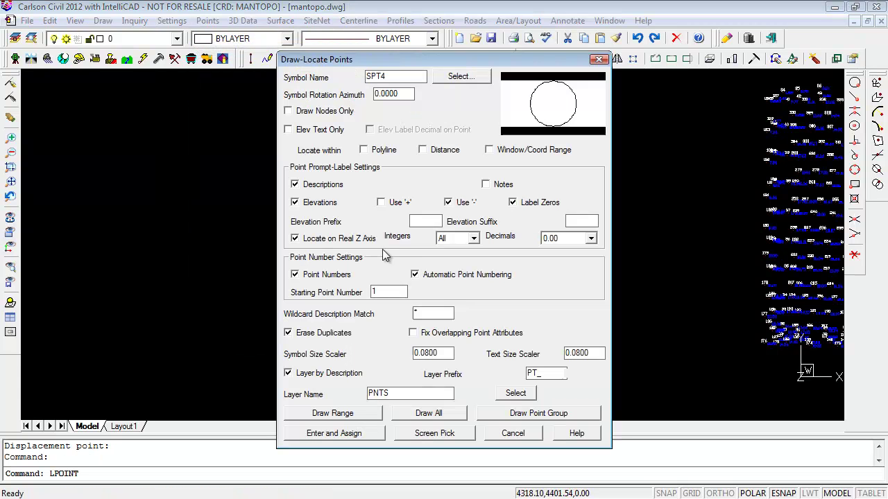
left_click(428, 414)
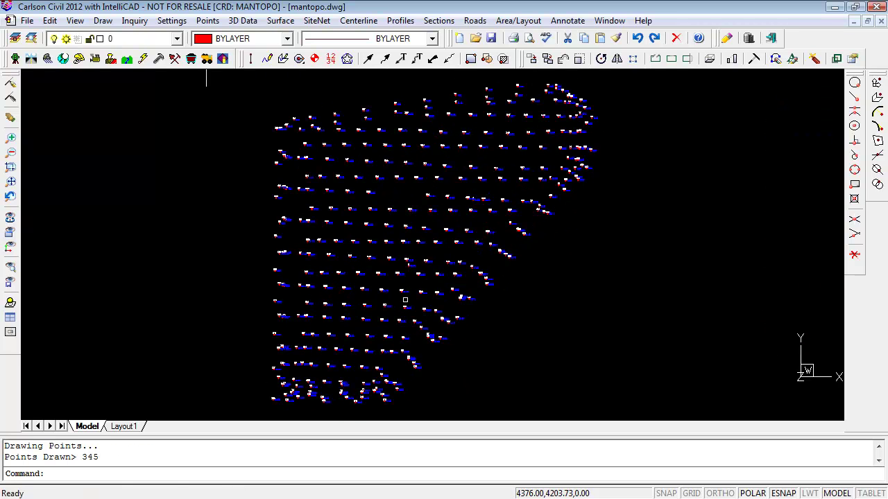
scroll(408, 225, "down", 5)
scroll(410, 228, "up", 4)
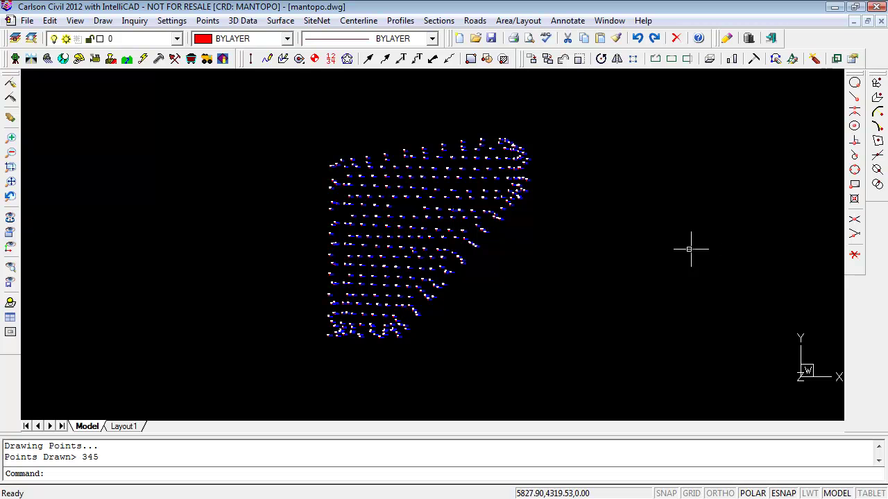
scroll(486, 232, "up", 2)
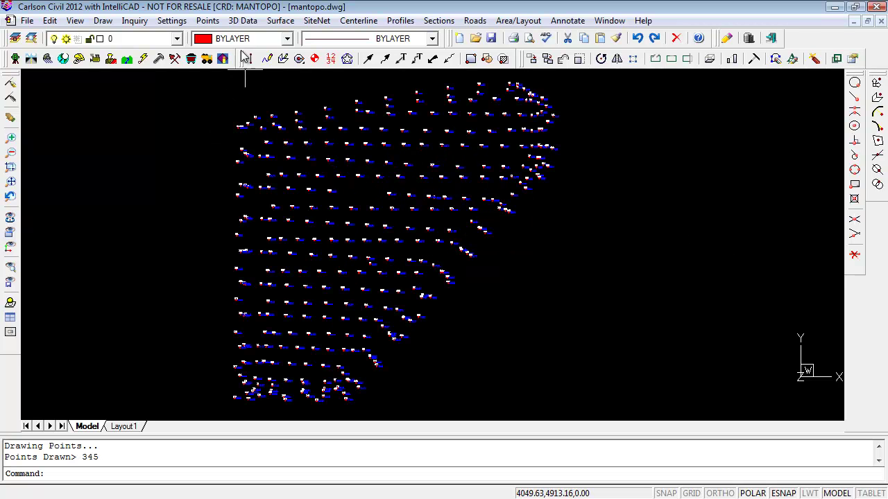
left_click(207, 20)
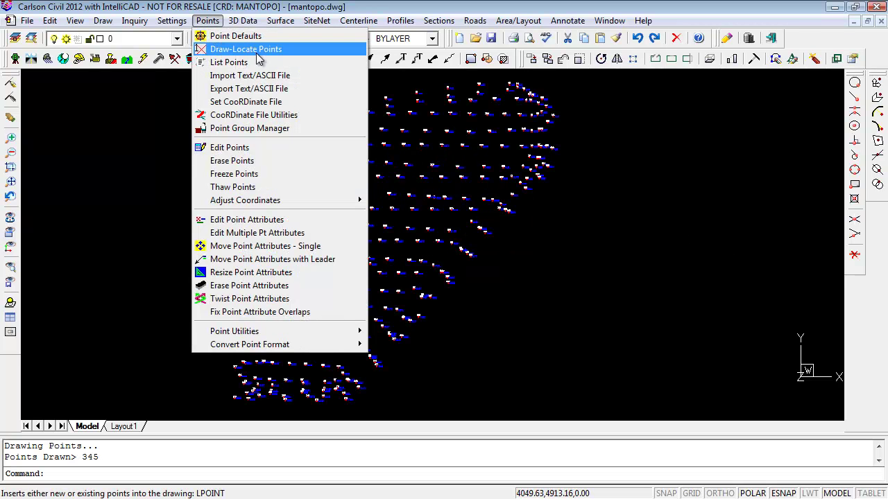
left_click(253, 50)
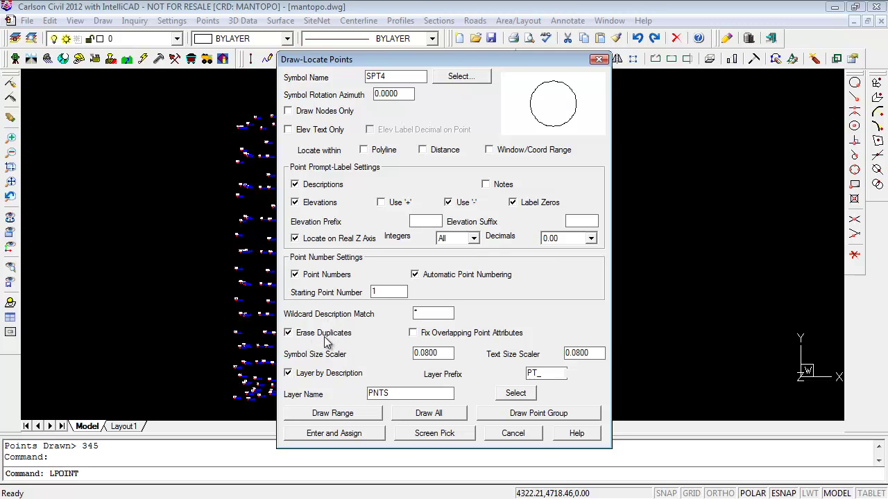
left_click(288, 334)
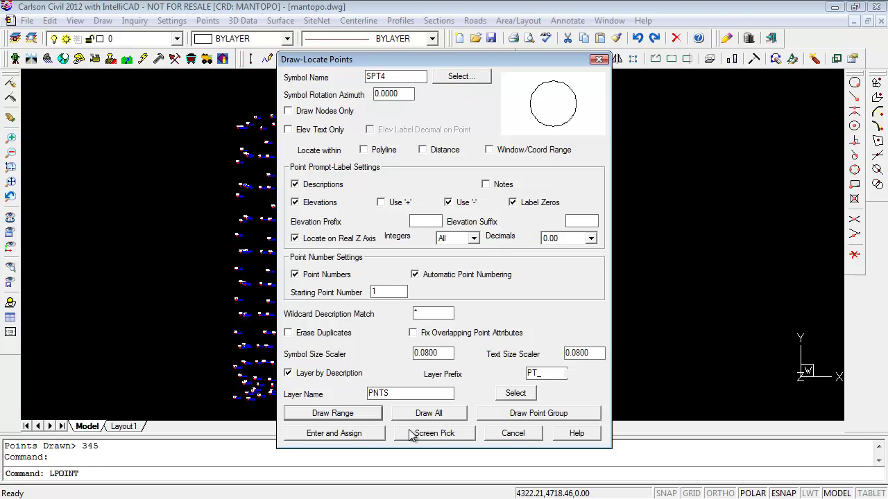
left_click(513, 433)
Move all the newly drawn points east, leaving their original location empty.
scroll(529, 177, "down", 3)
type("m")
key("Return")
left_click(603, 109)
left_click(308, 343)
key("Return")
left_click(383, 303)
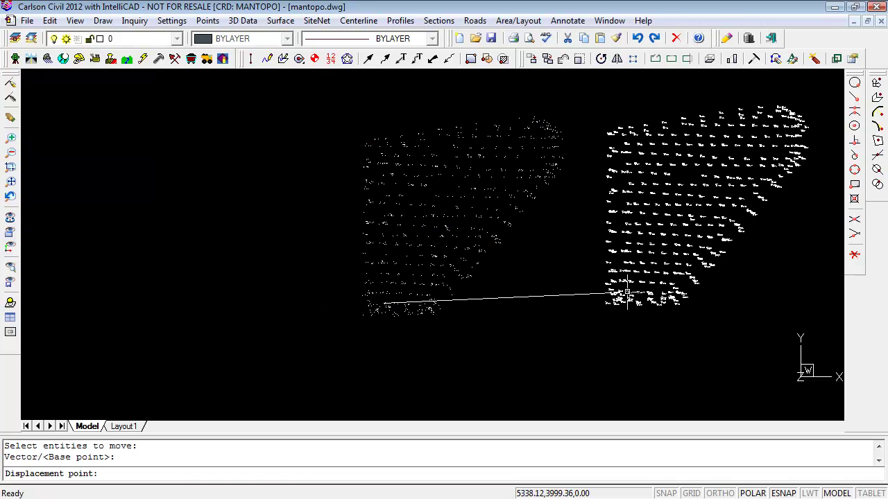
left_click(690, 303)
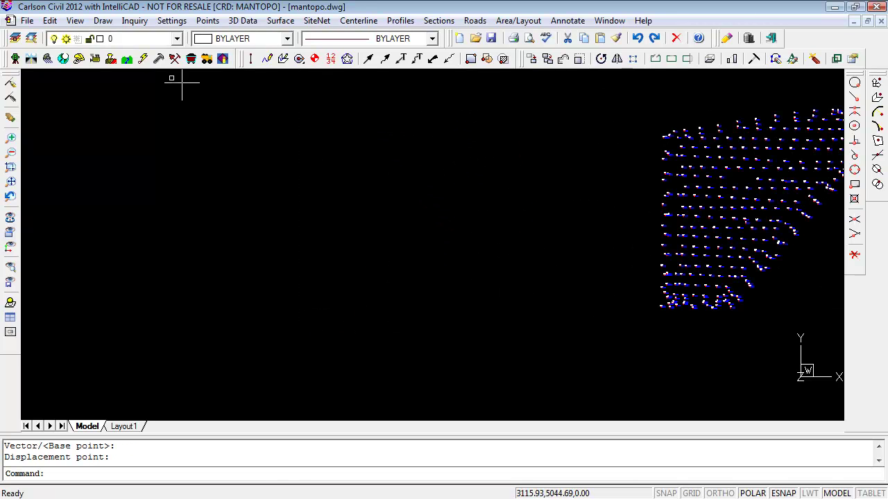
Draw all points from the coordinate file again with Erase Duplicates turned off, keeping the moved copy beside them.
left_click(207, 20)
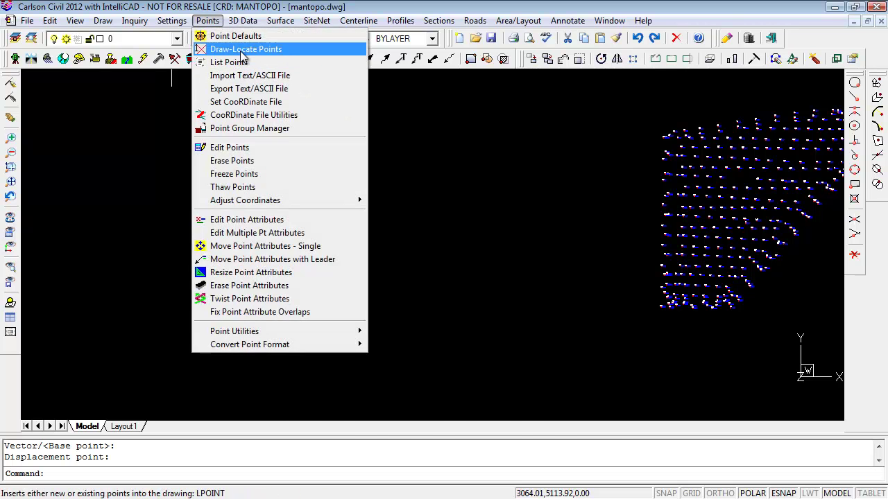
left_click(232, 50)
left_click(294, 337)
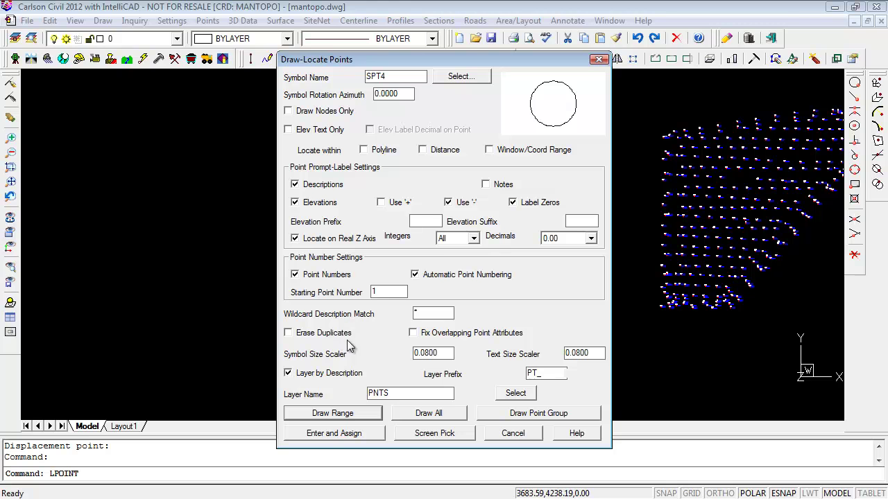
left_click(424, 415)
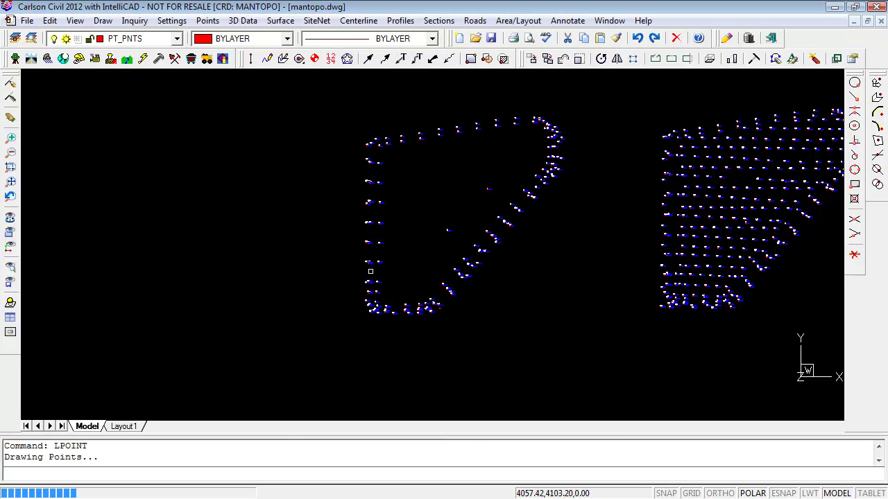
scroll(515, 277, "up", 2)
middle_click_drag(784, 243, 242, 233)
scroll(471, 261, "down", 3)
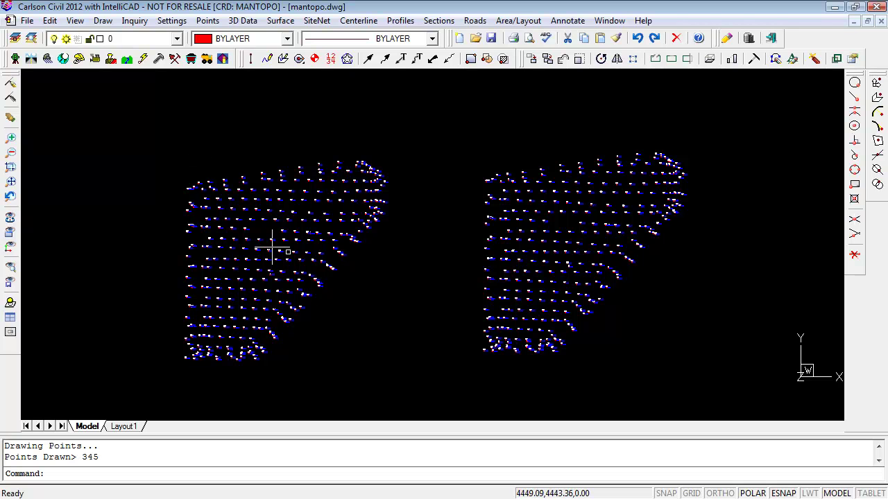
Erase the points drawn at the original location, keeping only the copy moved to the east.
type("e")
key("Return")
left_click(405, 144)
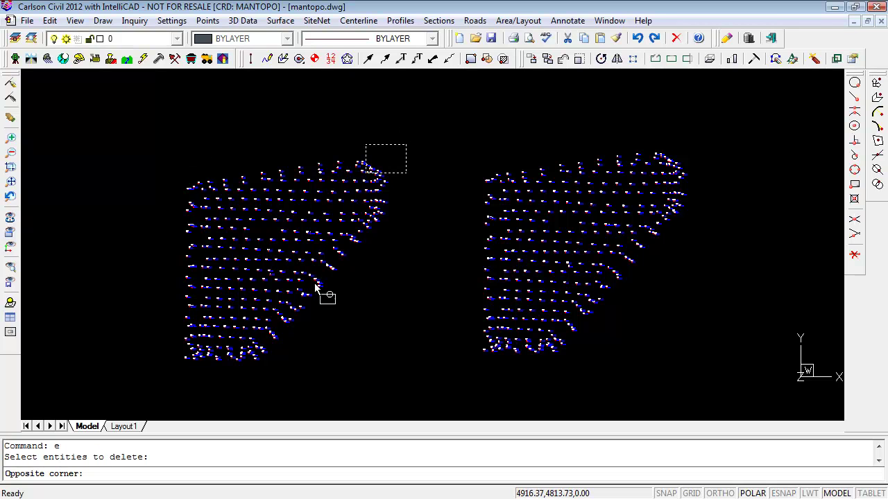
left_click(145, 369)
key("Return")
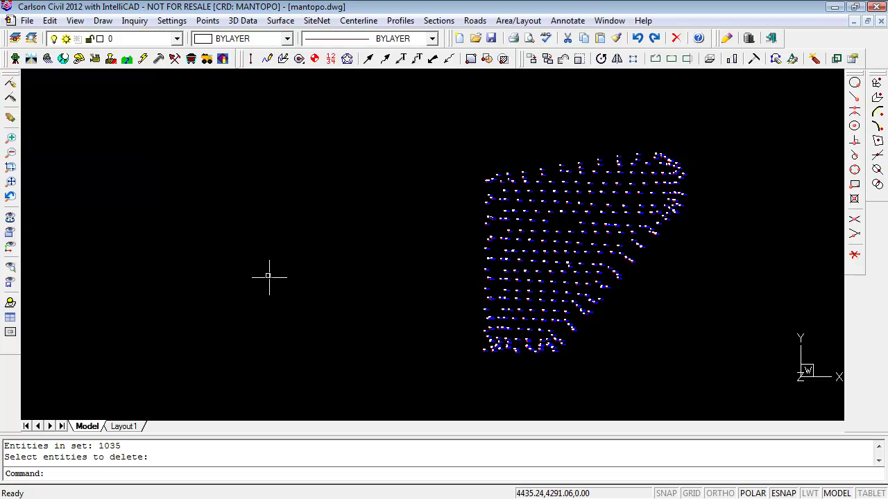
Update the CRD file from the remaining drawing points, matching all descriptions, updating point descriptions and overwriting all stored points.
left_click(214, 21)
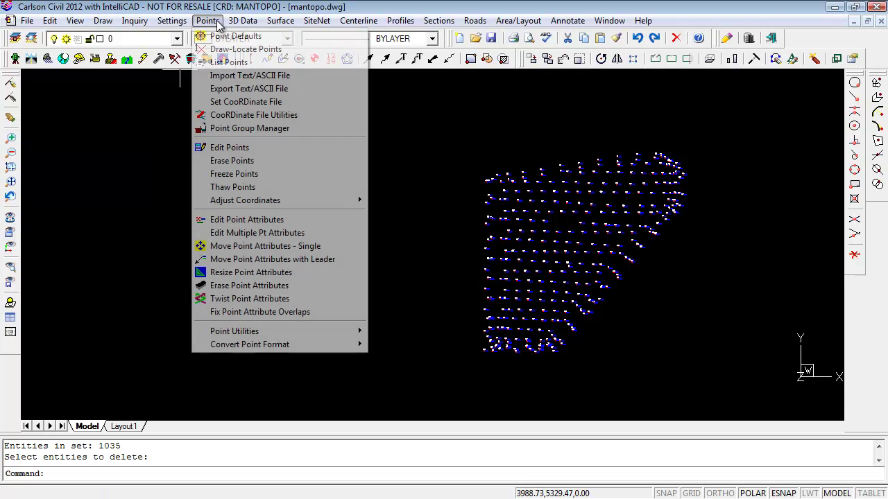
left_click(277, 116)
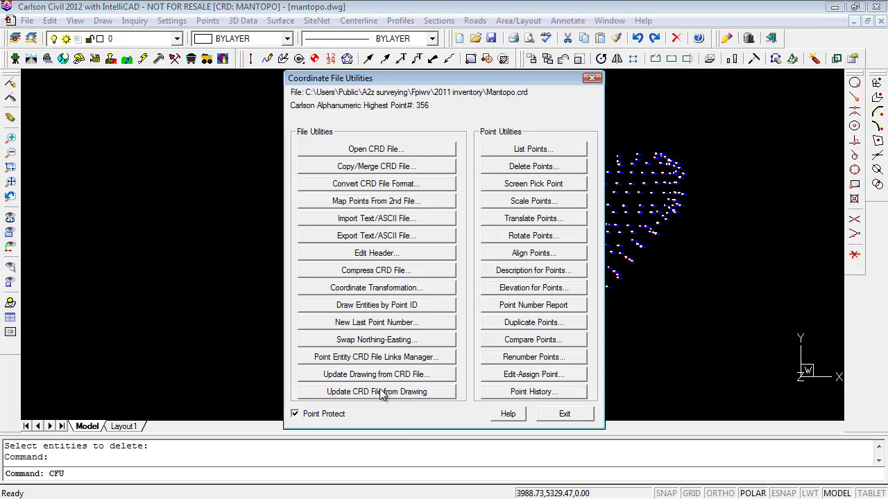
left_click(396, 392)
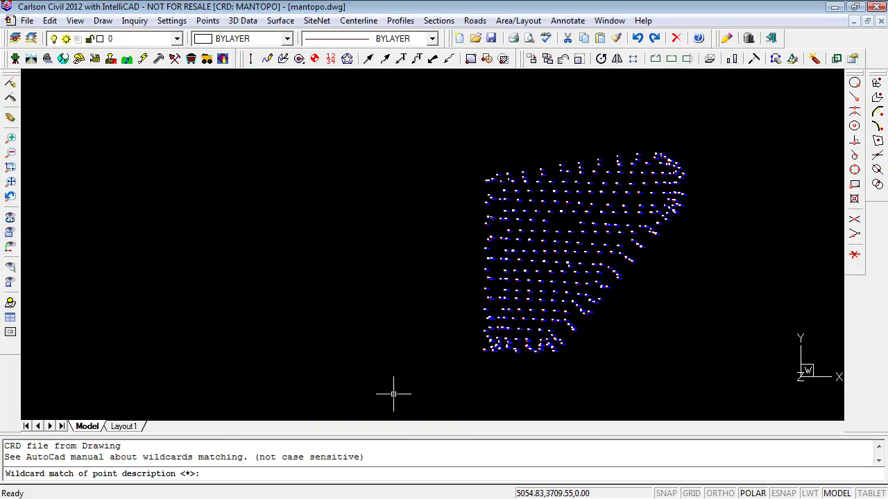
key("Return")
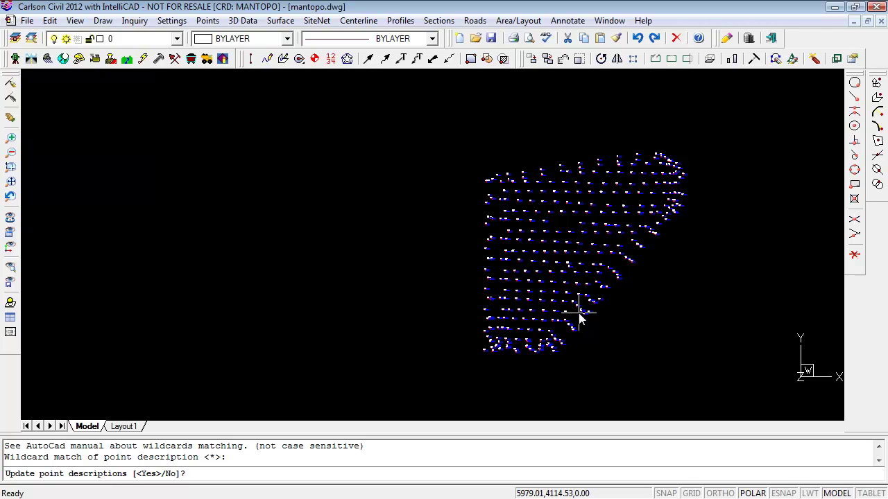
key("Return")
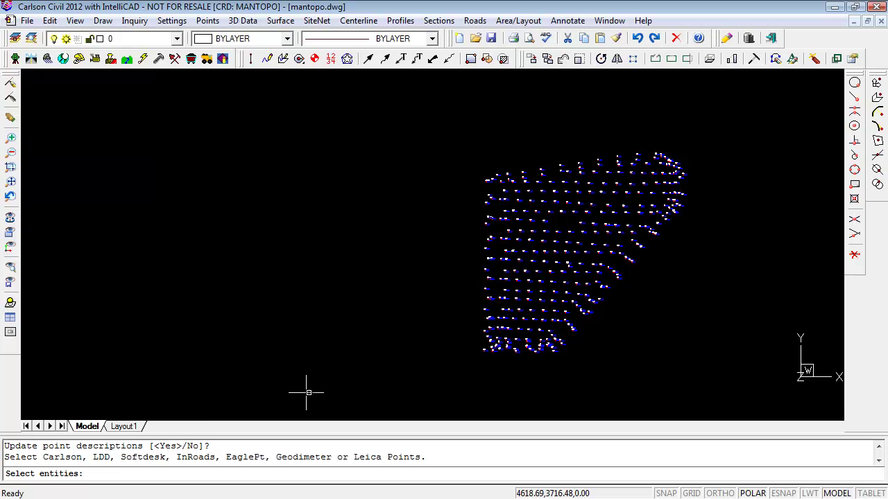
left_click(717, 135)
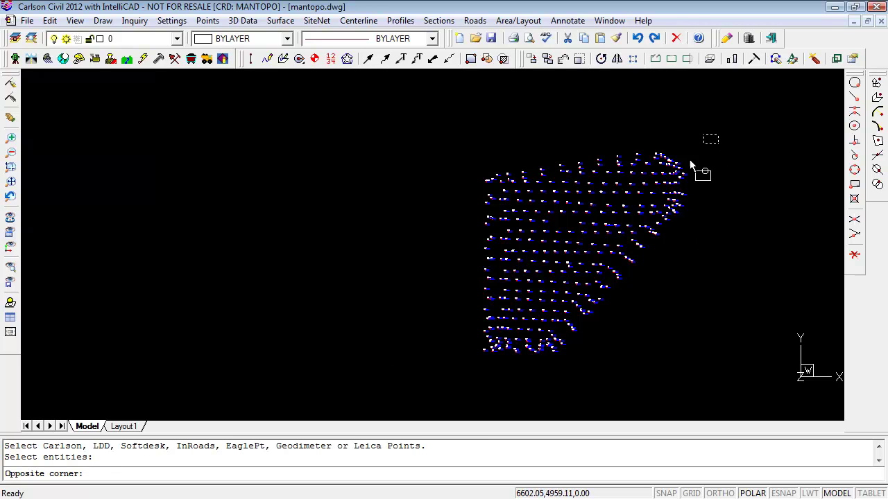
left_click(440, 397)
key("Return")
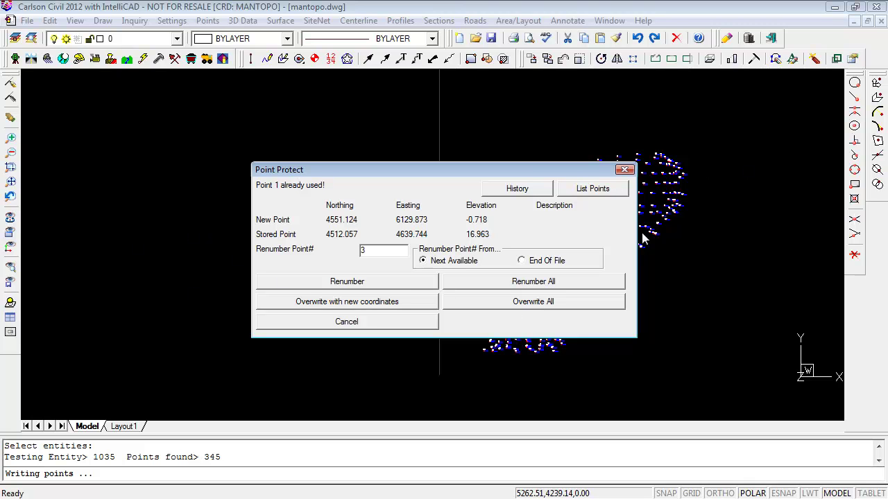
left_click(536, 303)
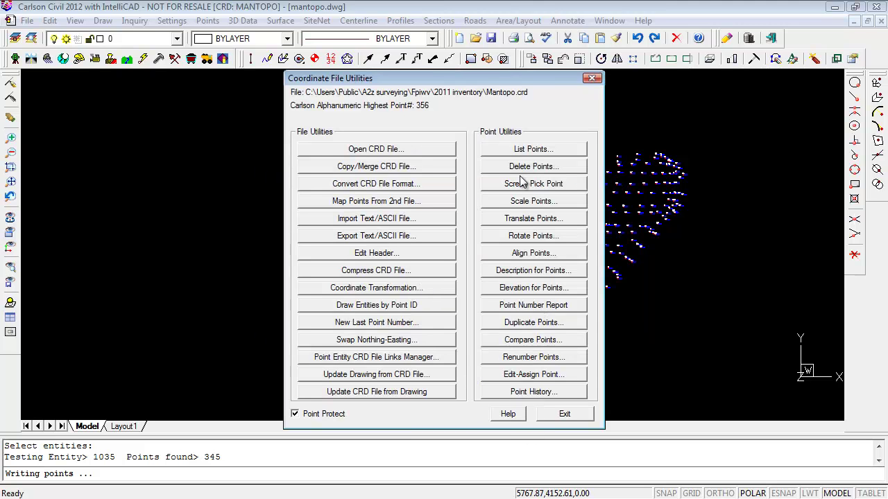
List all points in the coordinate file and examine their northings, eastings and elevations, closing the report and utilities when done.
left_click(534, 151)
left_click(385, 194)
left_click(375, 395)
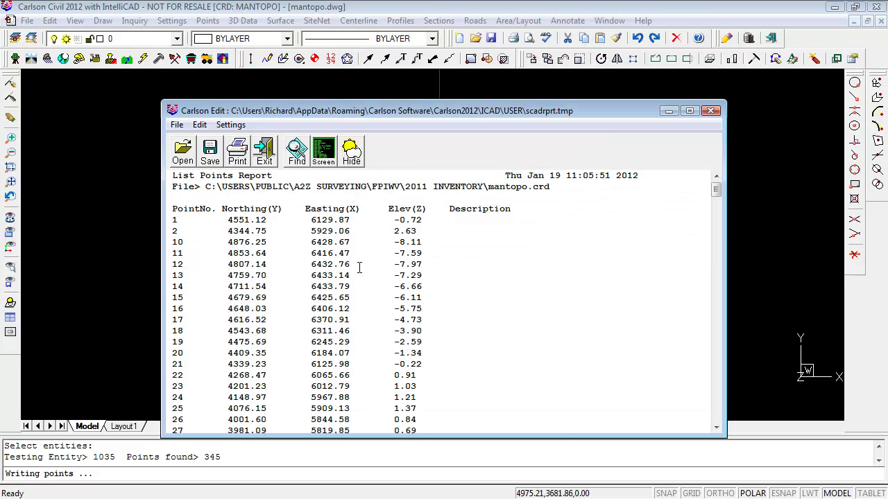
scroll(360, 308, "down", 20)
scroll(353, 297, "down", 20)
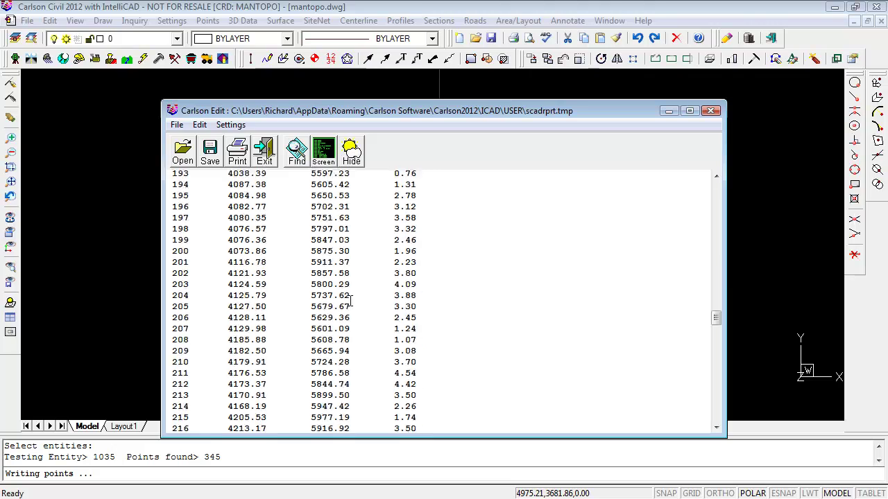
scroll(340, 324, "up", 20)
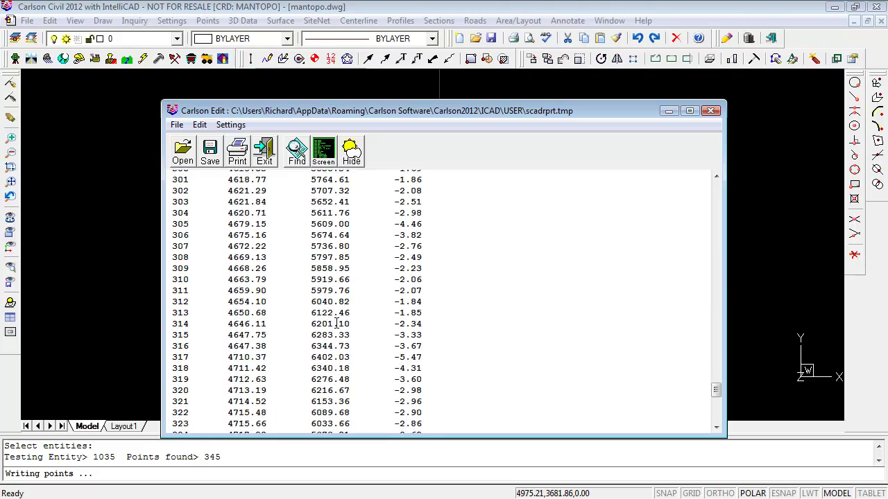
scroll(251, 285, "up", 20)
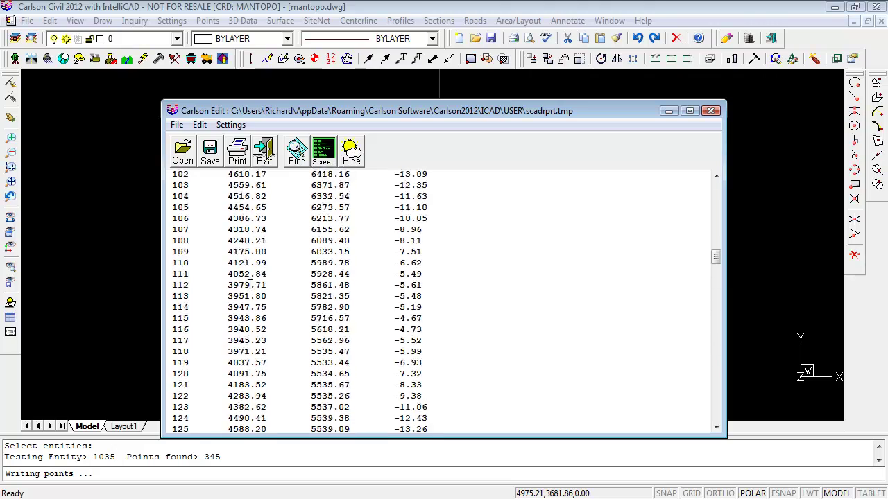
left_click(269, 159)
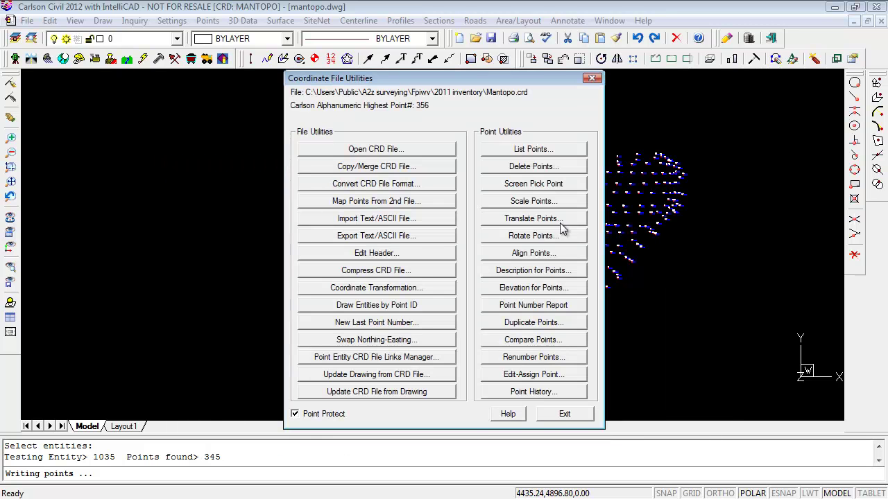
left_click(565, 357)
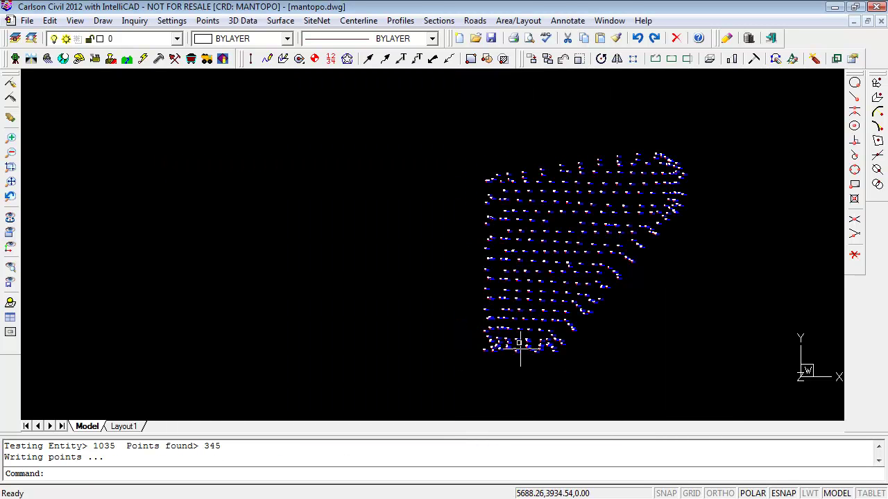
Erase all the remaining points from the drawing.
type("e")
key("Return")
left_click(715, 127)
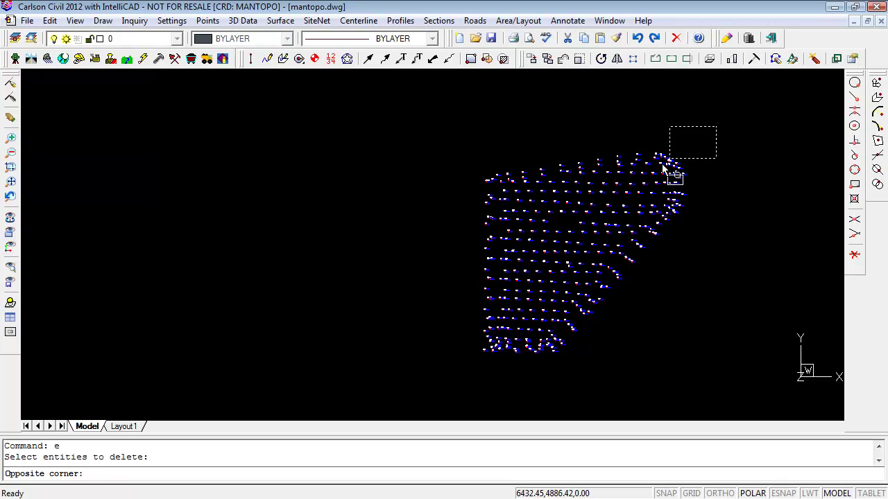
left_click(461, 364)
key("Return")
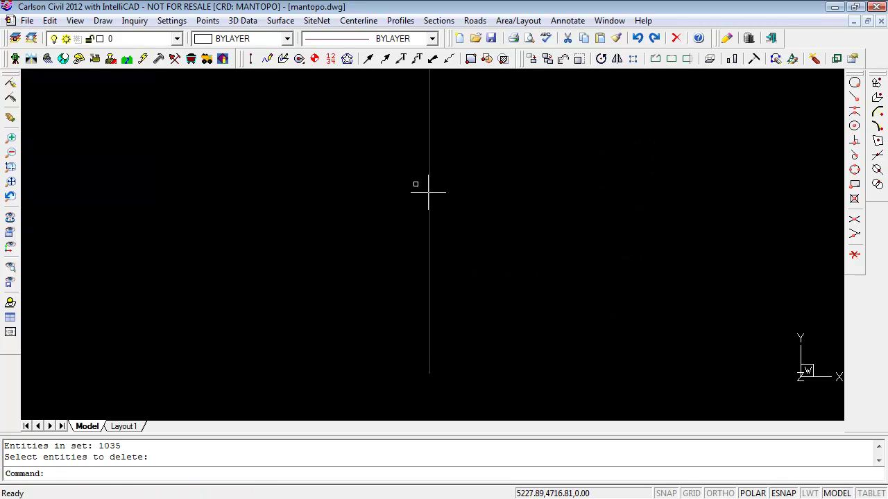
Draw all points from the updated coordinate file with Draw-Locate Points, using symbol SPT4, layer PNTS and Erase Duplicates off.
left_click(207, 20)
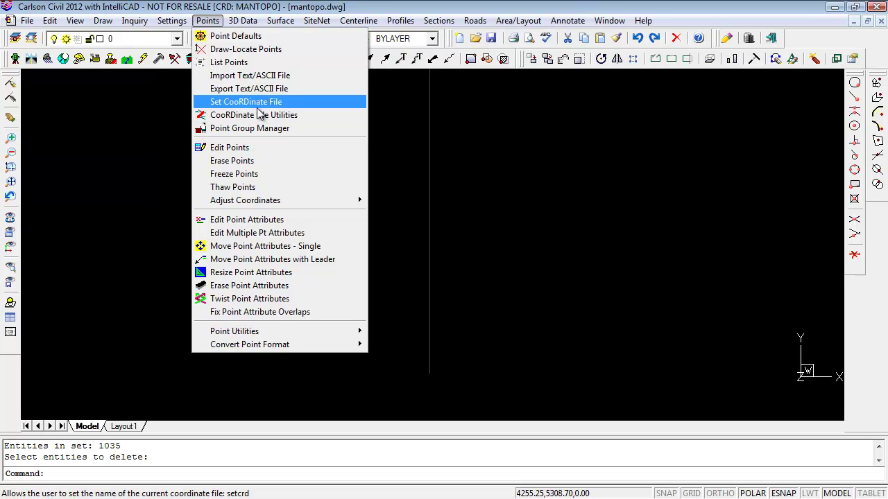
left_click(255, 51)
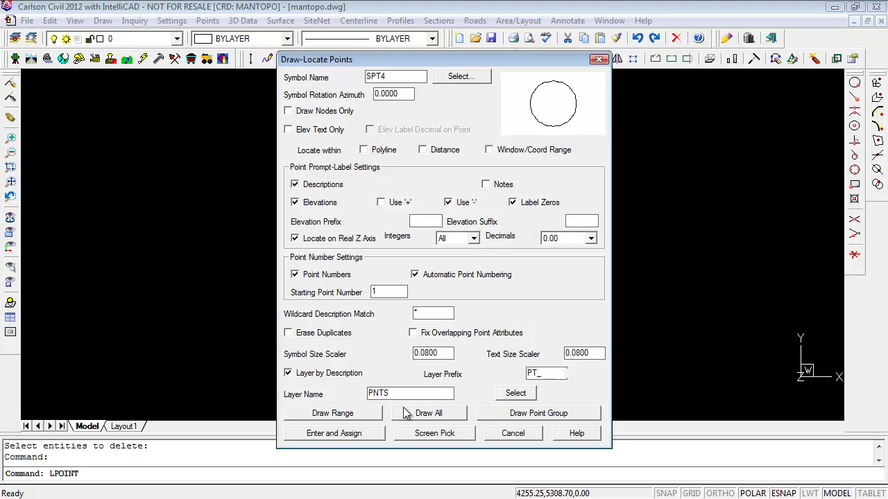
left_click(289, 333)
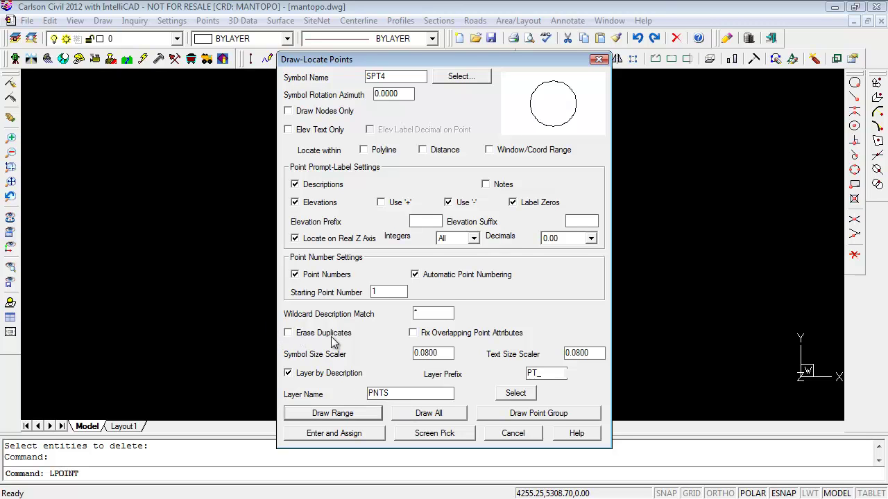
left_click(430, 414)
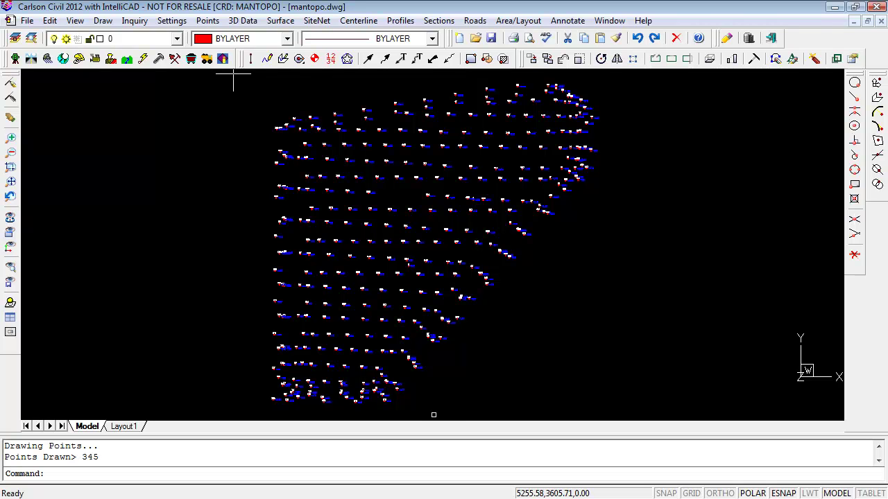
left_click(208, 21)
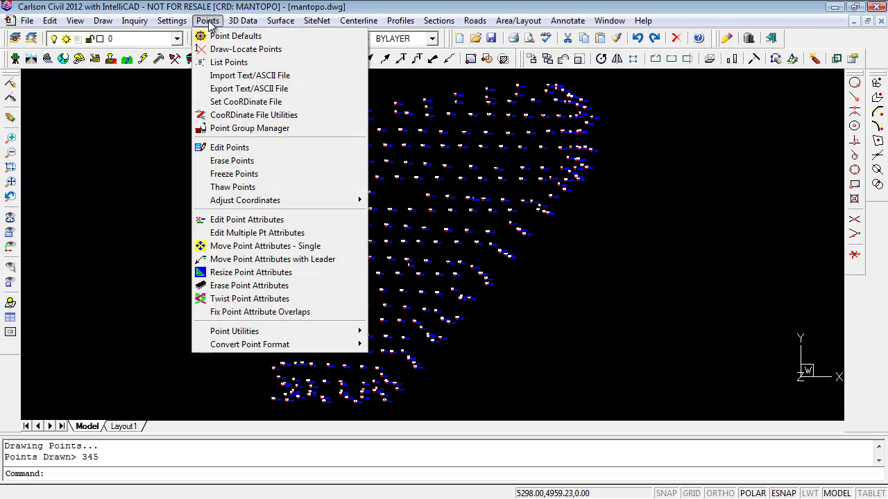
left_click(262, 115)
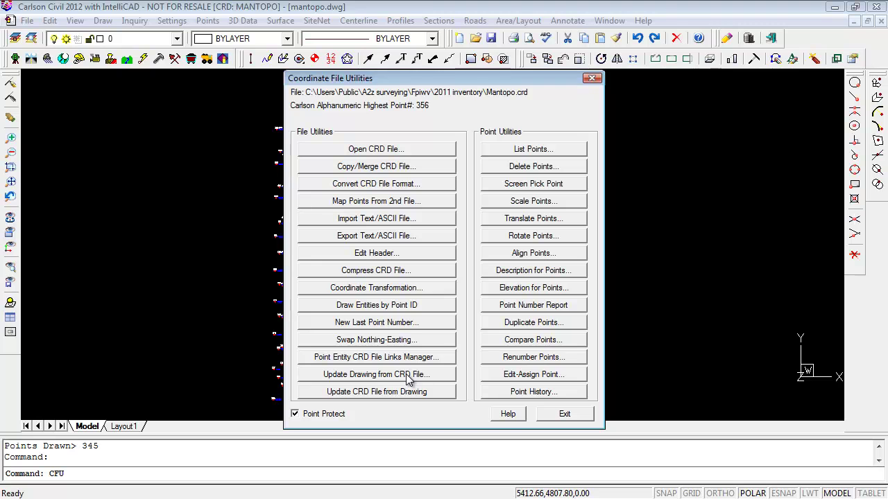
left_click(565, 414)
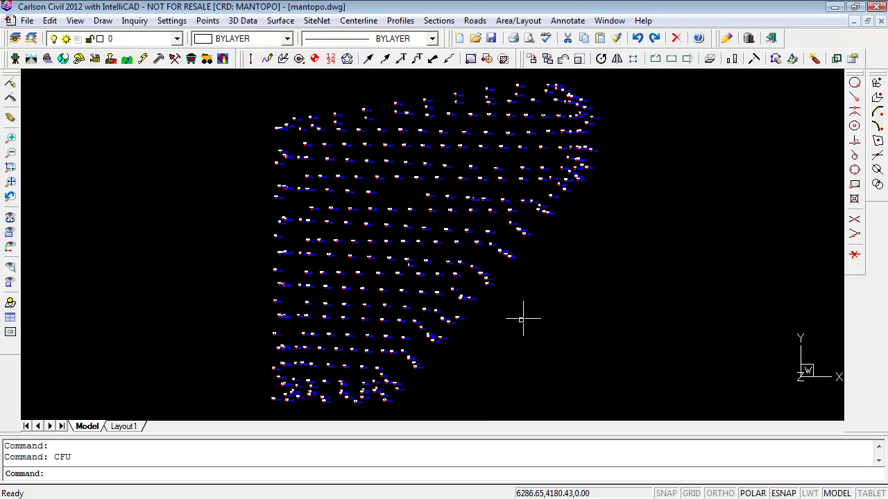
Move all the redrawn points east, clear of the position stored in the coordinate file.
scroll(535, 295, "down", 4)
middle_click_drag(581, 312, 451, 307)
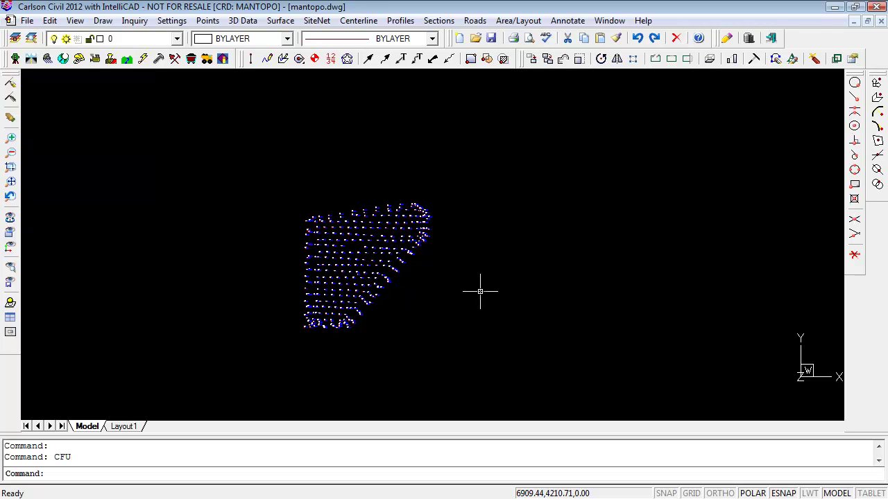
type("m")
key("Return")
left_click(480, 190)
left_click(264, 366)
key("Return")
left_click(305, 253)
left_click(508, 249)
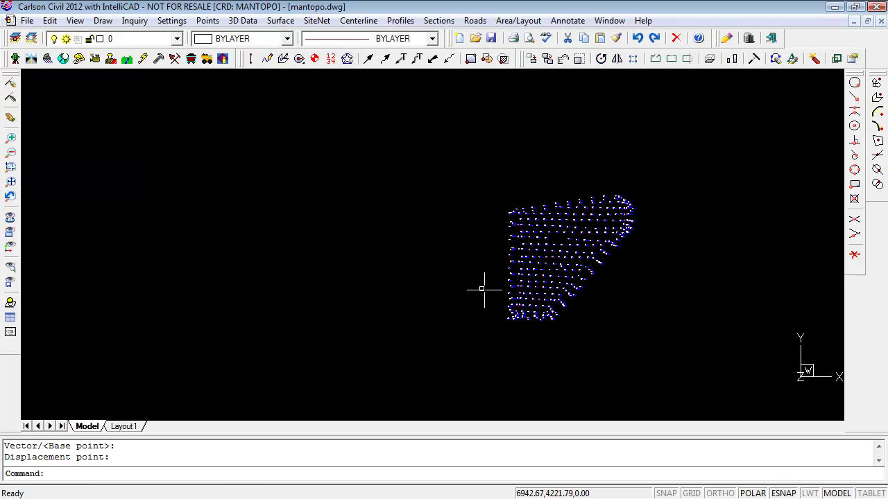
Rotate all the points about 90 degrees counterclockwise around a point near the middle of the group with Standard Rotate.
left_click(50, 21)
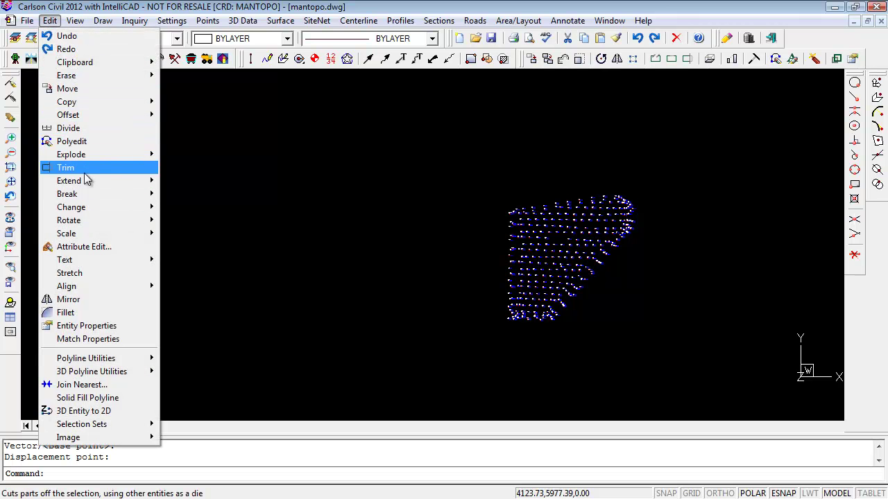
mouse_move(86, 220)
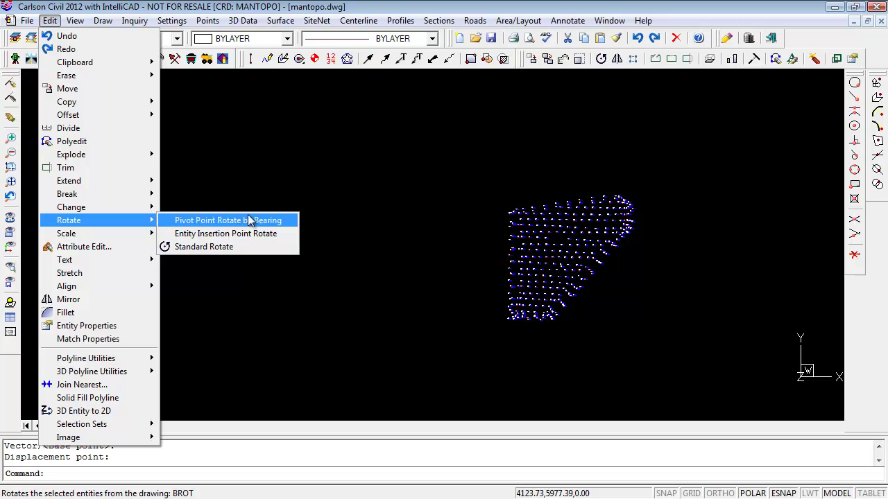
left_click(208, 247)
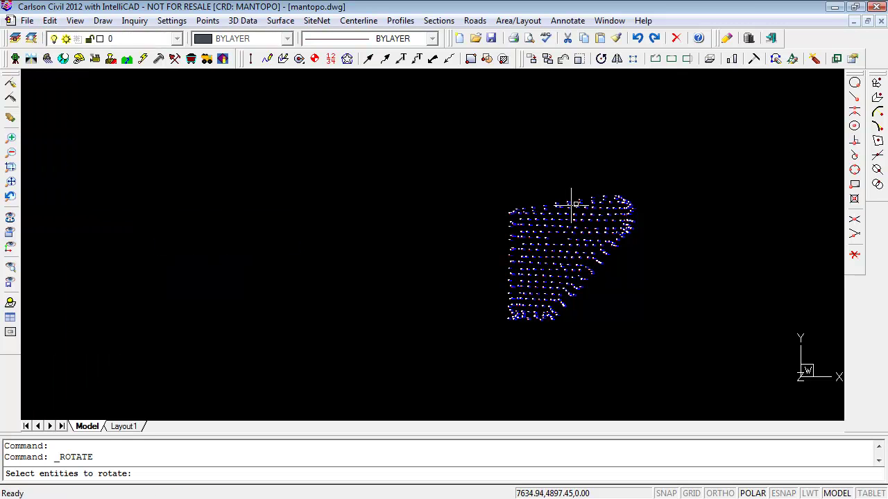
left_click(655, 173)
left_click(446, 356)
key("Return")
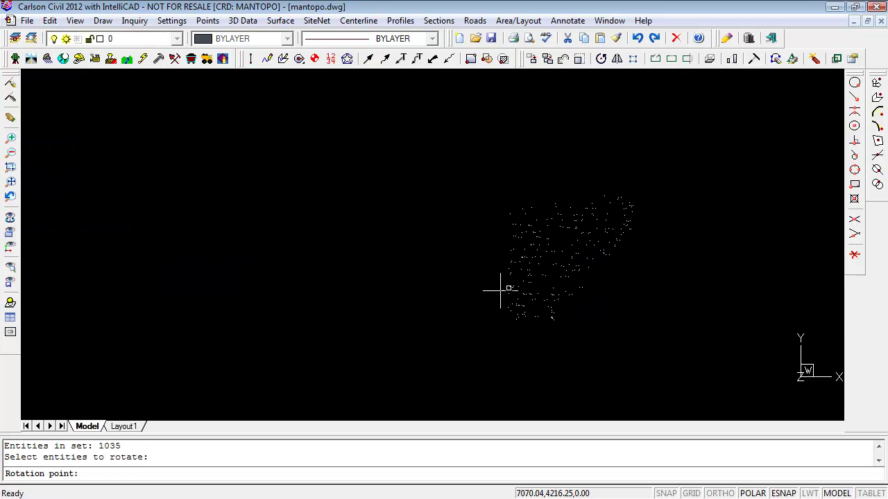
left_click(563, 249)
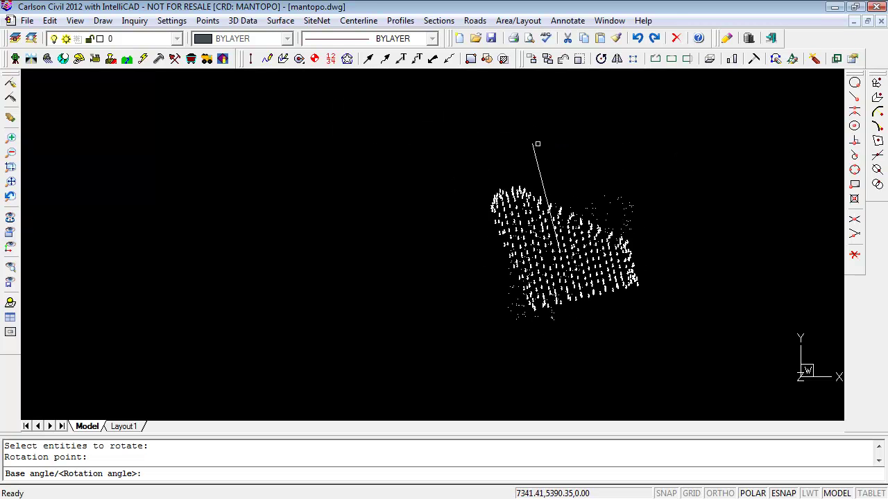
left_click(516, 140)
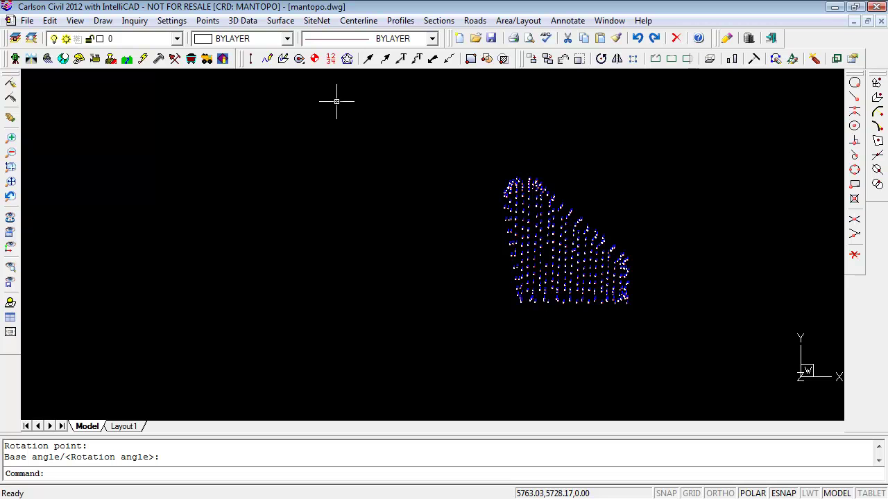
Update mantopo.crd from all the rotated drawing points, matching every description, updating descriptions and overwriting all stored points.
left_click(208, 20)
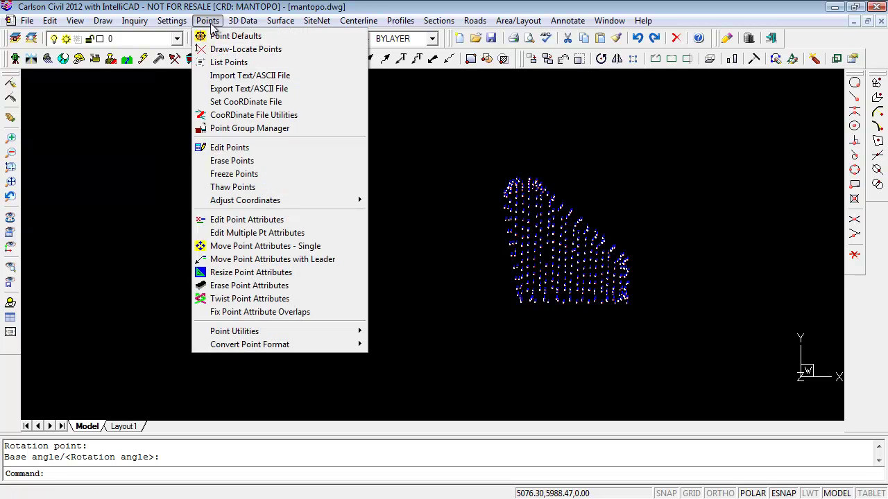
left_click(257, 117)
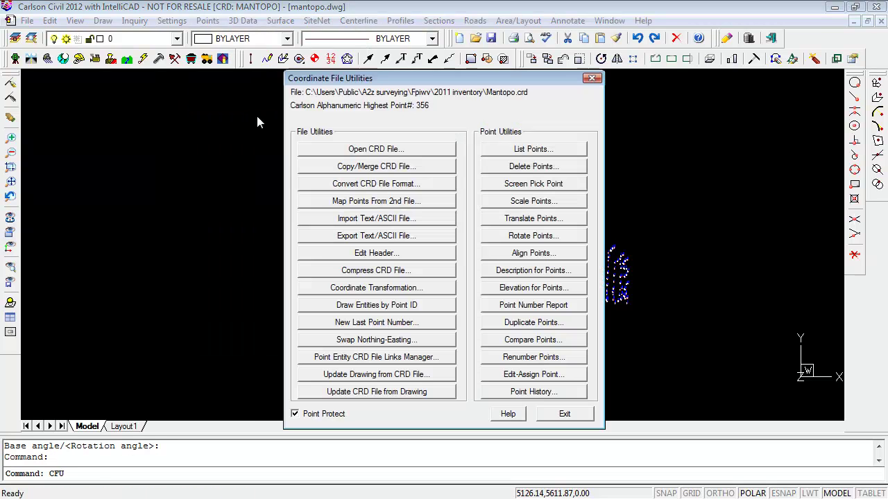
left_click(374, 392)
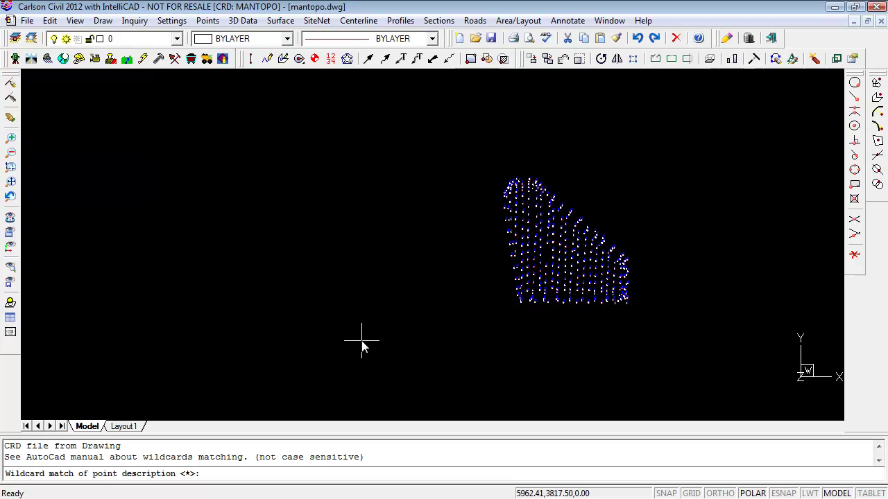
key("Return")
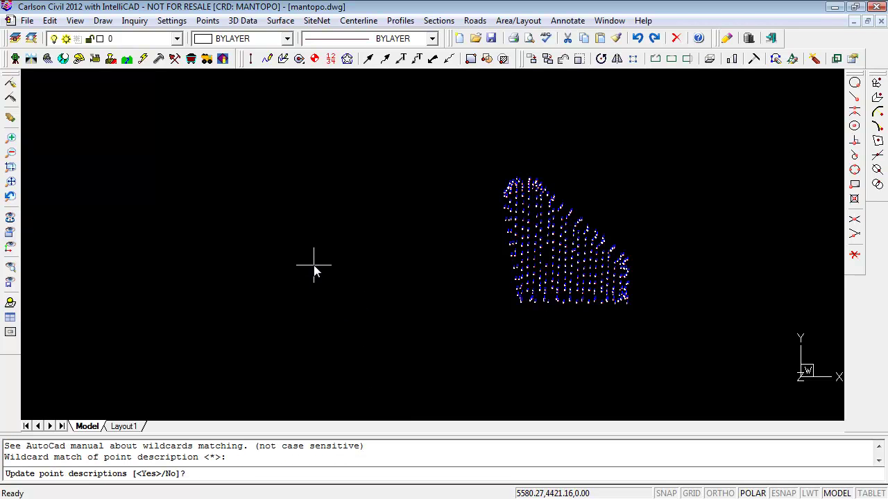
key("Return")
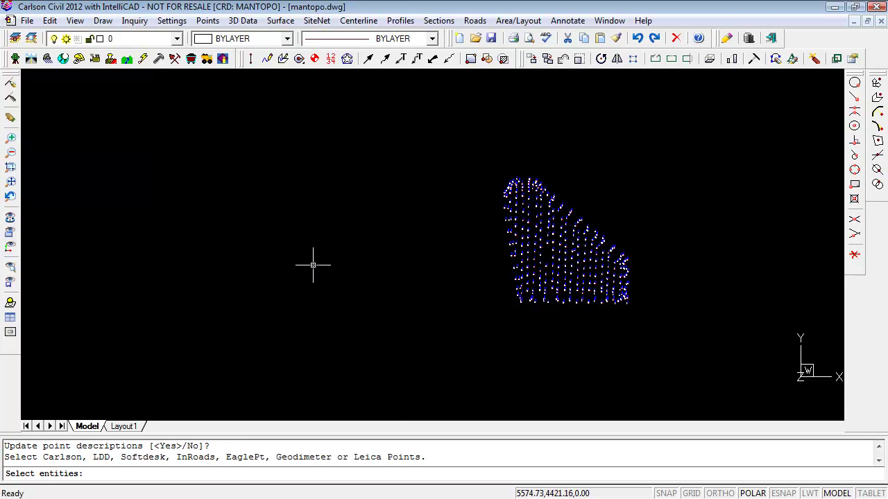
left_click(672, 154)
left_click(467, 344)
key("Return")
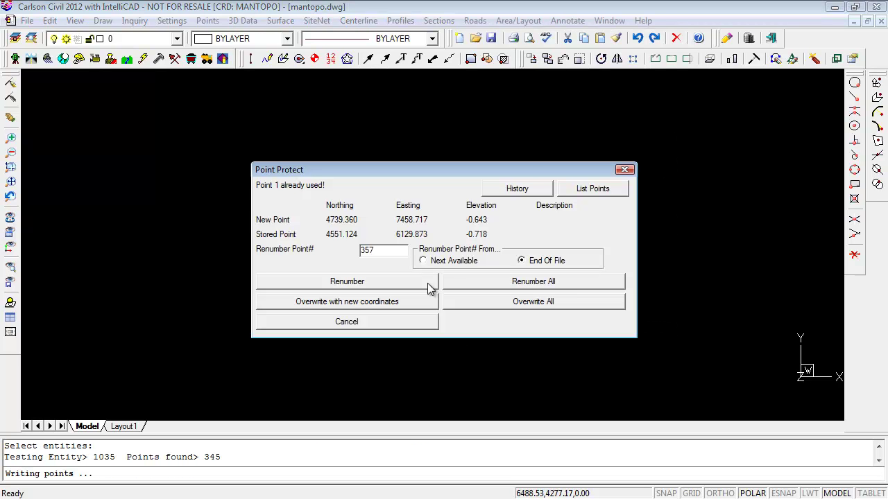
left_click(525, 309)
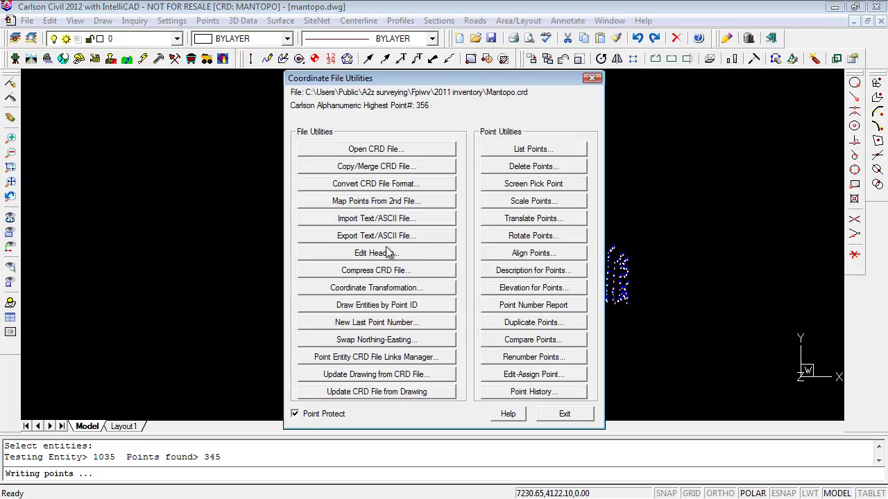
left_click(563, 415)
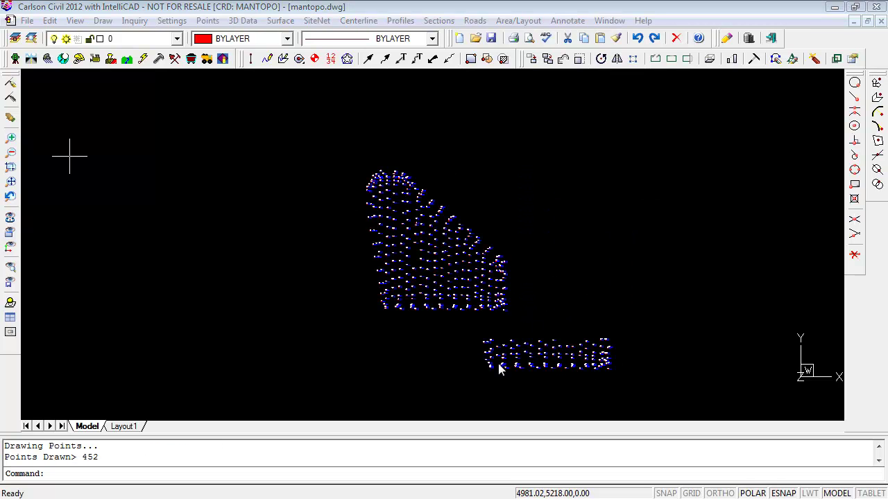
middle_click_drag(627, 253, 339, 288)
middle_click_drag(358, 253, 496, 190)
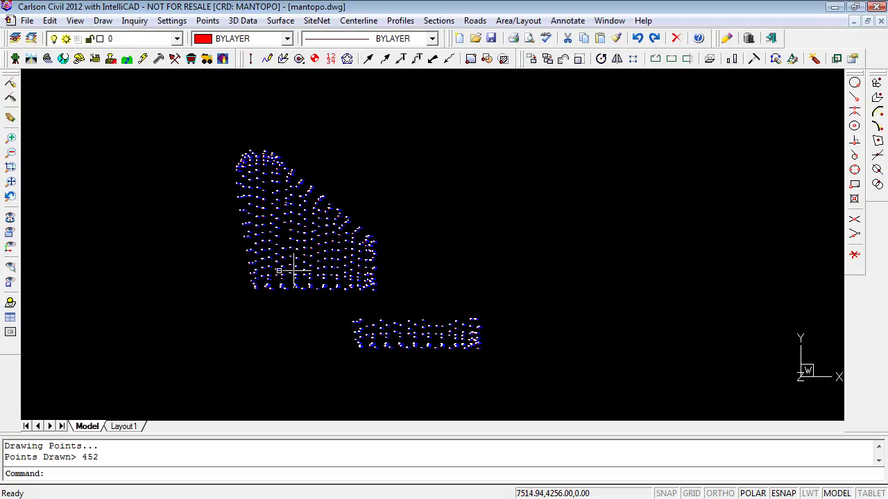
scroll(402, 343, "up", 2)
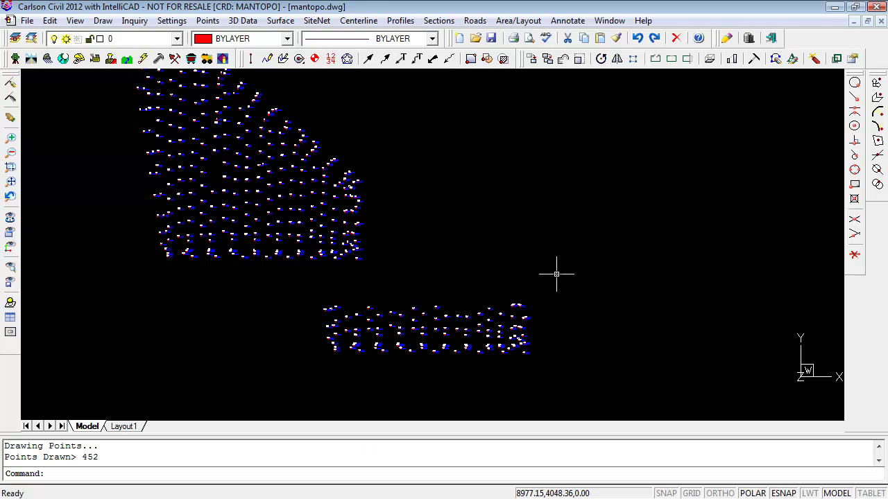
type("e")
key("Return")
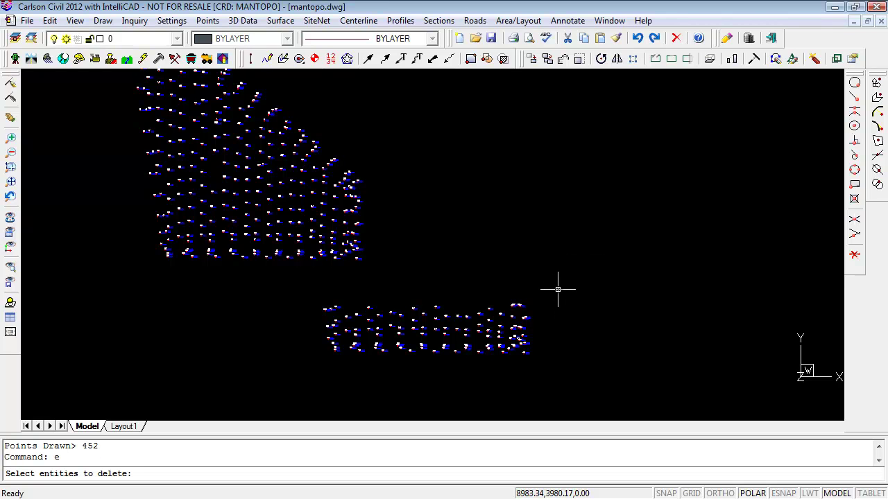
key("Escape")
Erase the detached band of points southeast of the main group from the drawing only, using Erase Select.
left_click(50, 20)
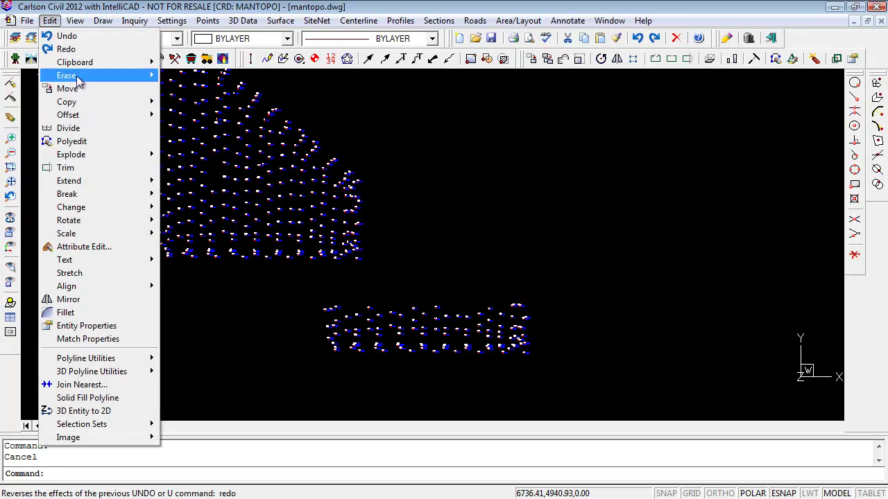
mouse_move(69, 75)
left_click(173, 74)
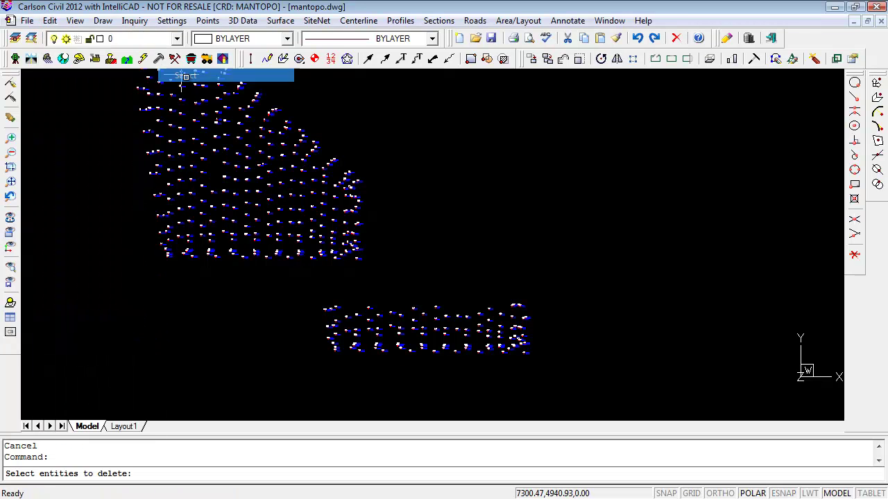
left_click(551, 278)
left_click(321, 373)
key("Return")
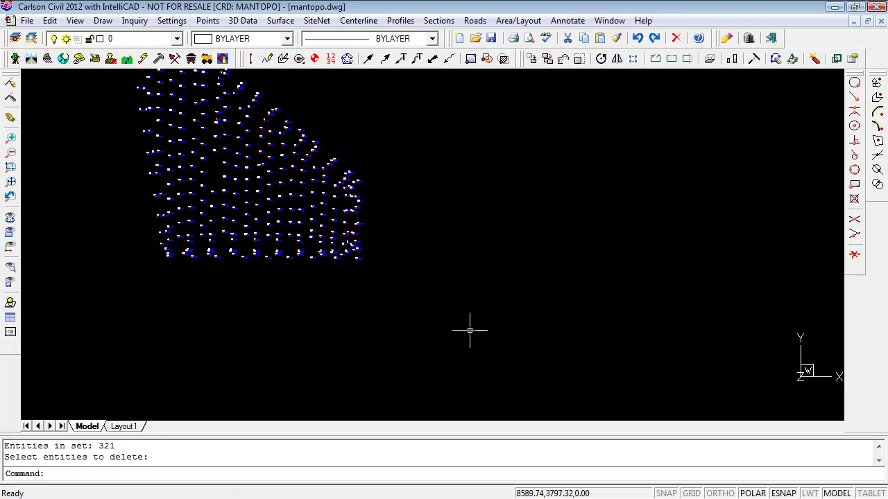
Draw all points from the coordinate file with Draw-Locate Points, using symbol SPT4, layer PNTS and Erase Duplicates off.
scroll(457, 312, "down", 2)
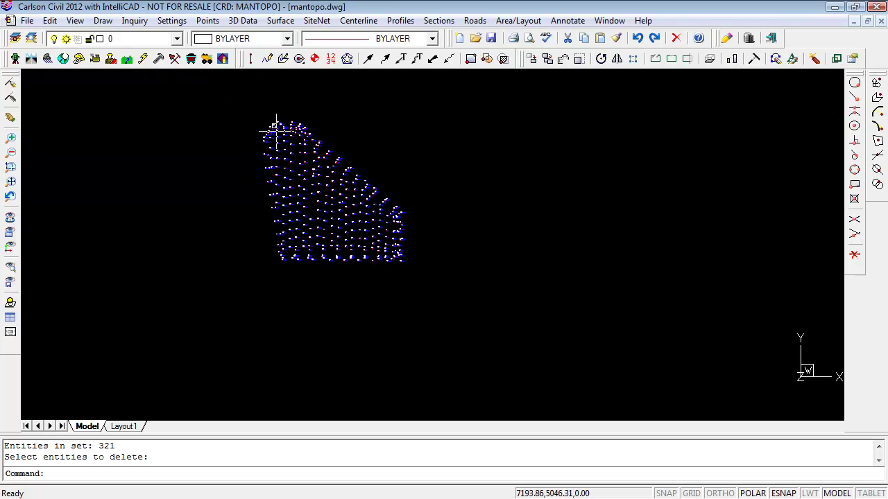
left_click(210, 20)
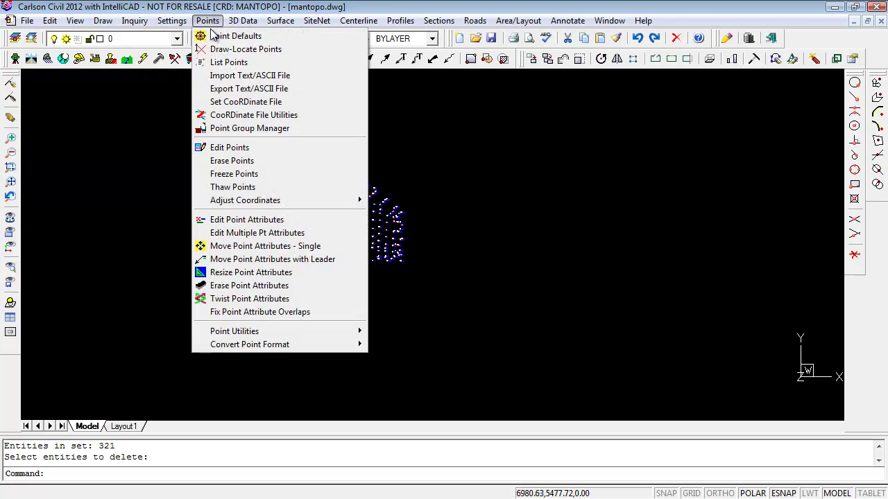
left_click(250, 49)
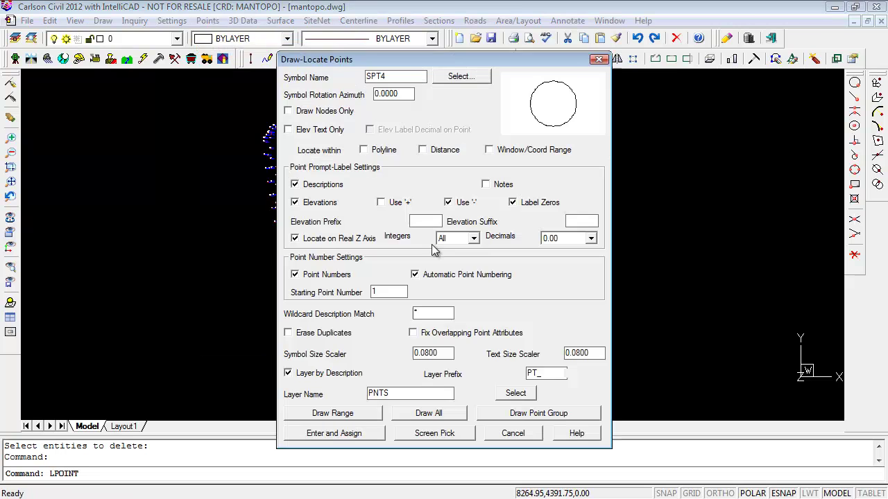
left_click(426, 414)
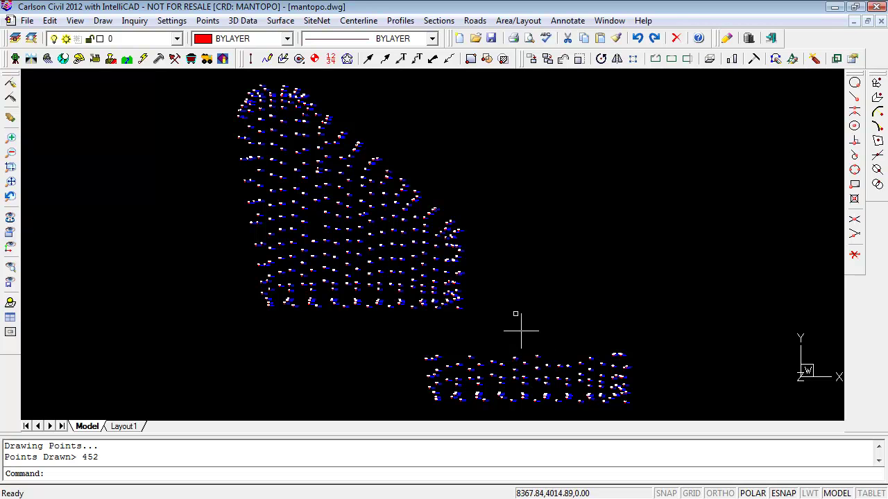
Delete the detached southeast band of points by screen selection with Erase Points, including their coordinate file entries and point symbols.
left_click(207, 21)
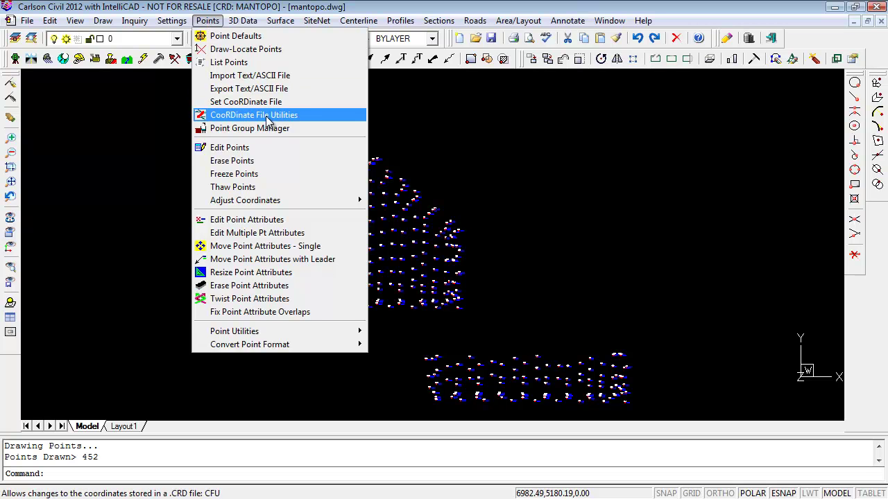
left_click(247, 168)
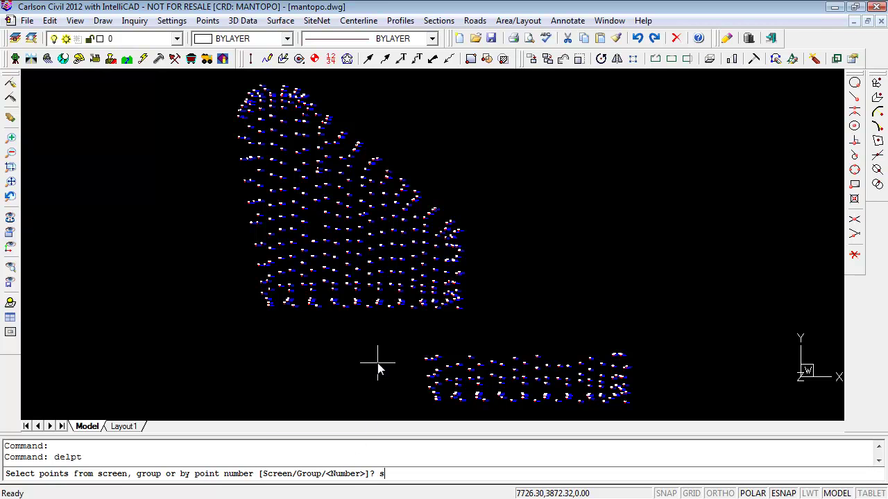
key("Return")
left_click(656, 344)
left_click(401, 416)
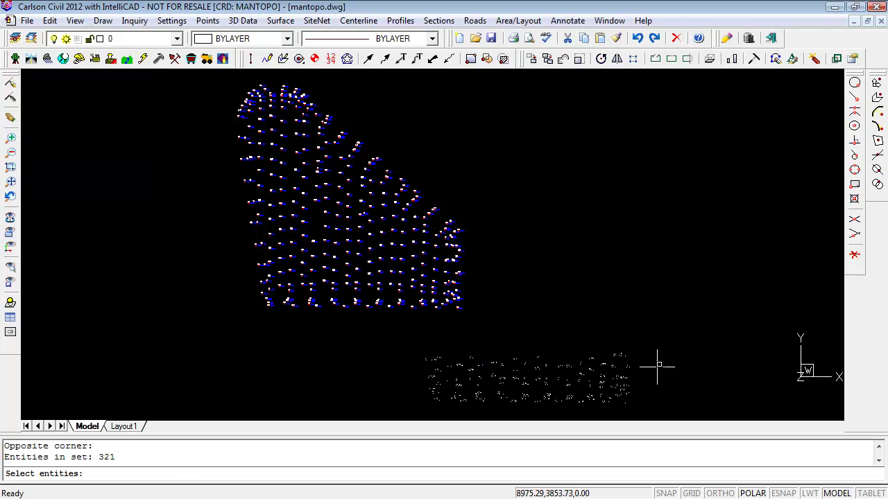
key("Return")
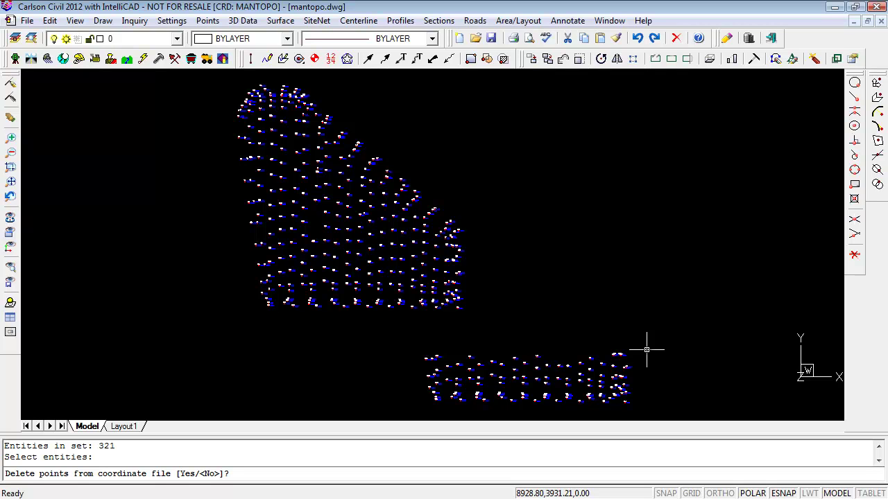
type("y")
key("Return")
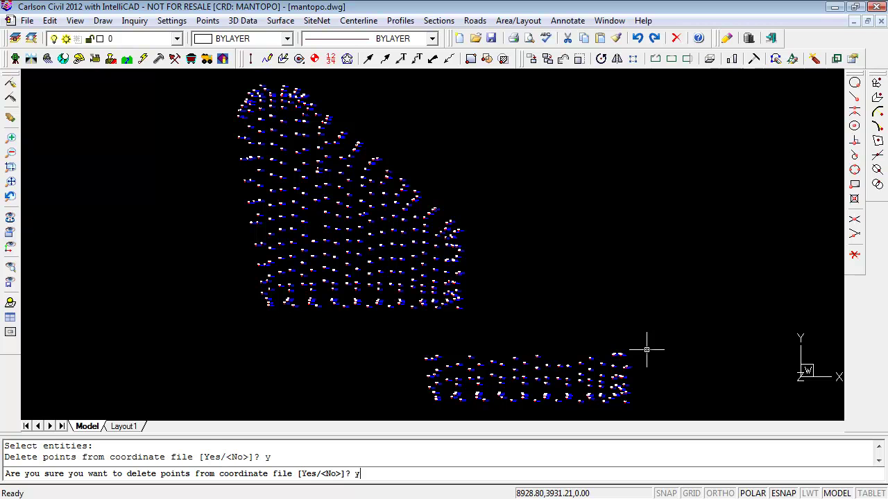
type("y")
key("Return")
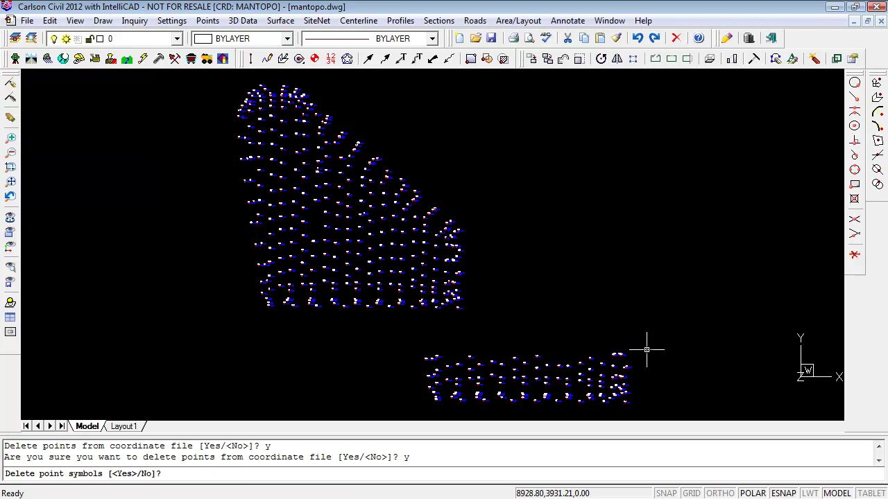
key("Return")
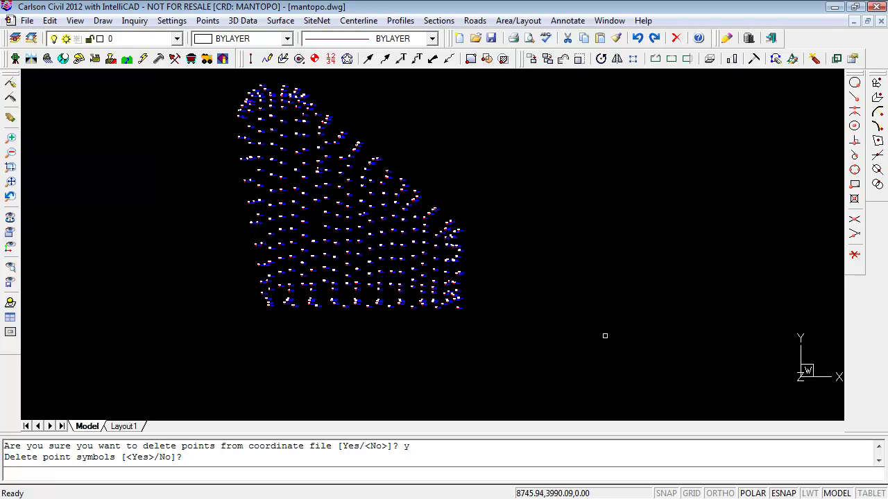
Redraw all points remaining in the coordinate file with Draw-Locate Points.
scroll(536, 311, "down", 2)
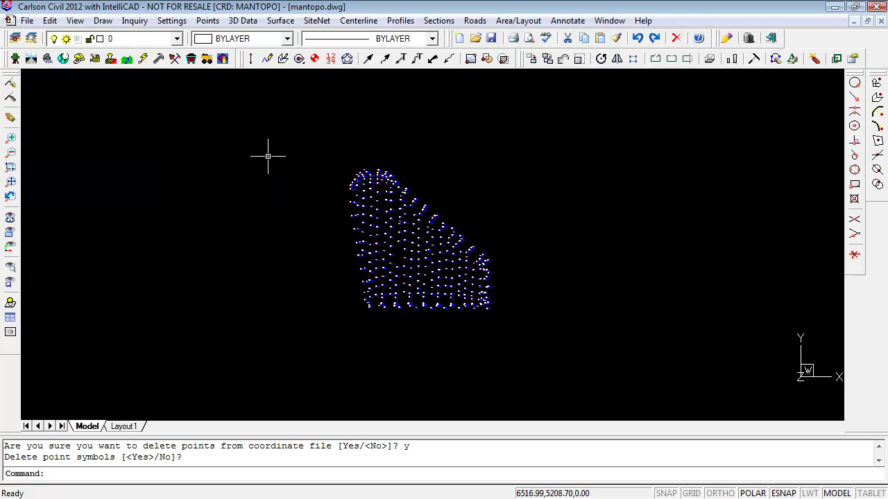
left_click(207, 20)
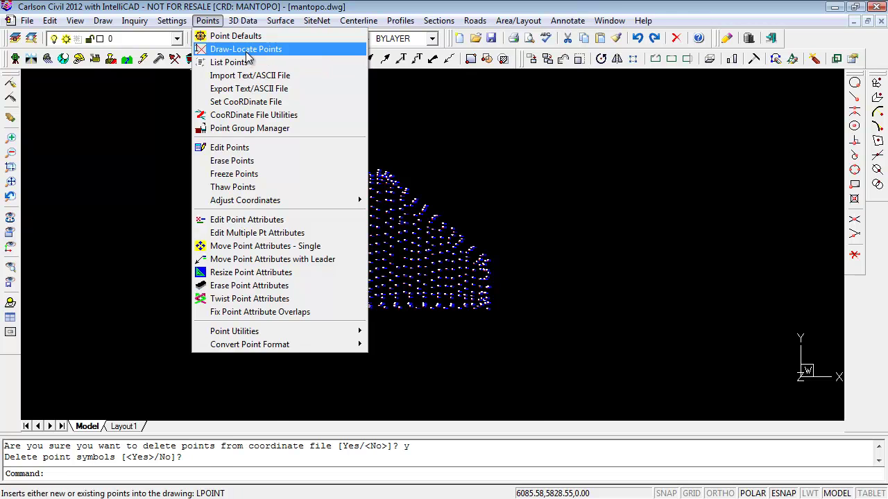
left_click(247, 49)
left_click(428, 413)
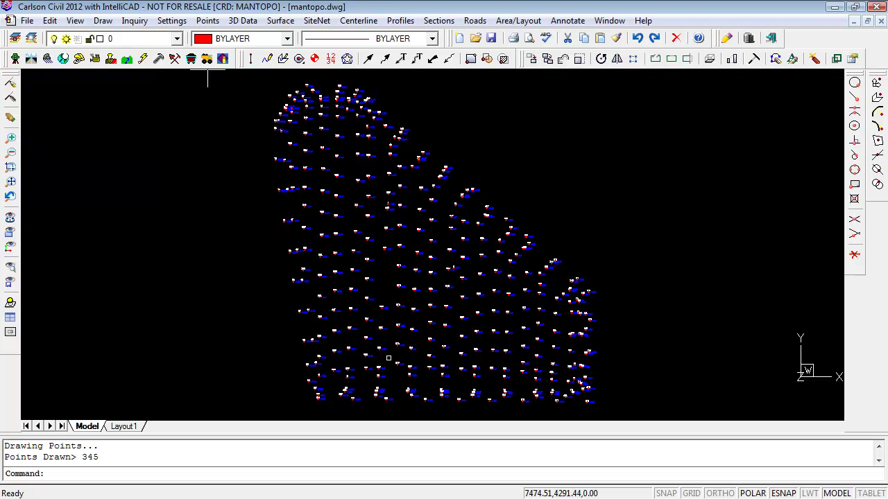
Copy the southern rows of points to an empty area southeast of the main group.
scroll(337, 206, "down", 3)
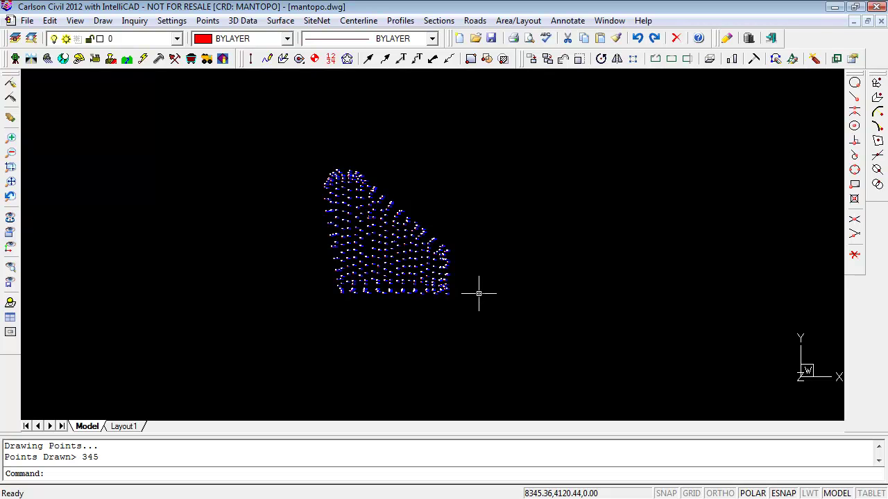
left_click(50, 20)
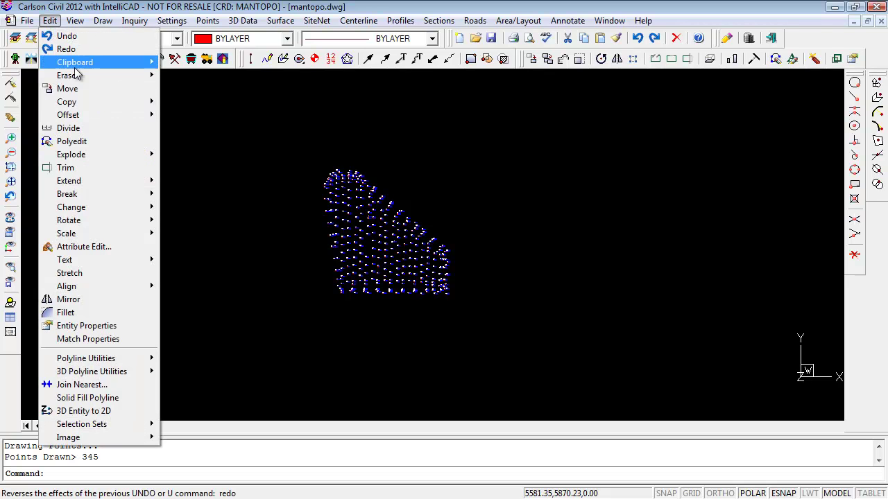
mouse_move(79, 104)
left_click(214, 101)
left_click(466, 268)
left_click(317, 317)
key("Return")
left_click(364, 304)
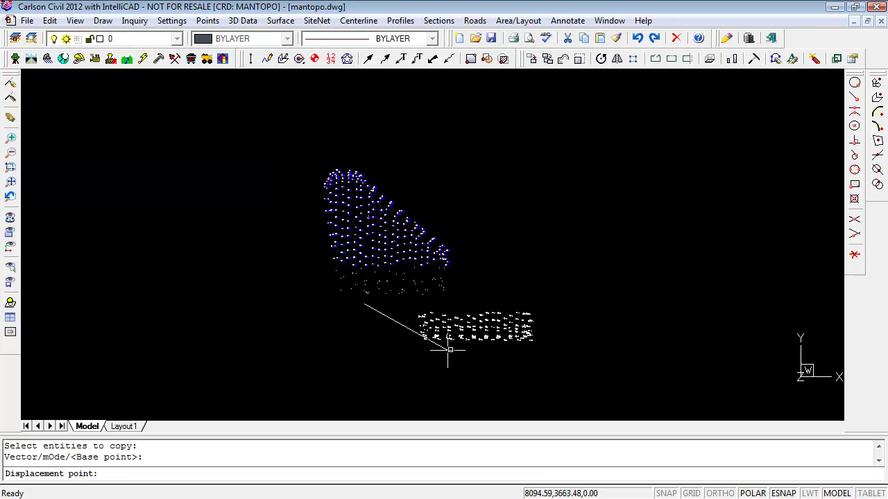
left_click(459, 357)
key("Return")
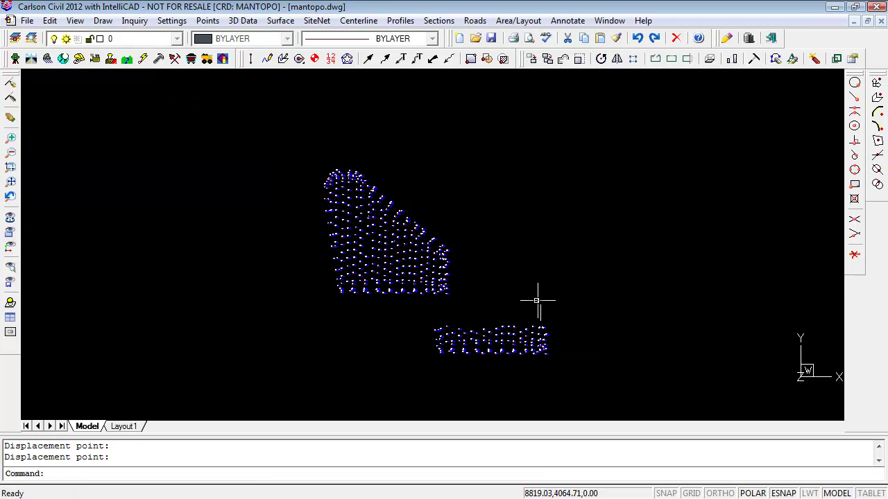
Update the coordinate file from all points in the drawing, including descriptions, renumbering all conflicting points from the end of the file.
scroll(534, 329, "up", 3)
scroll(520, 319, "down", 3)
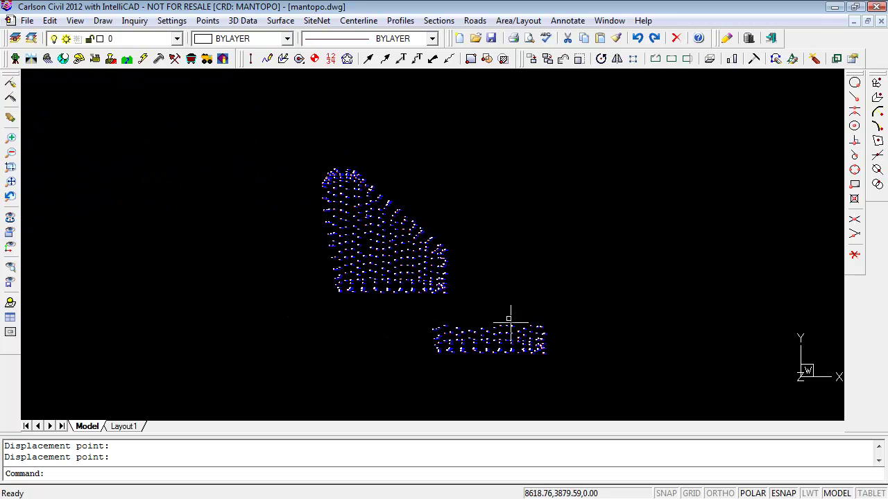
left_click(201, 22)
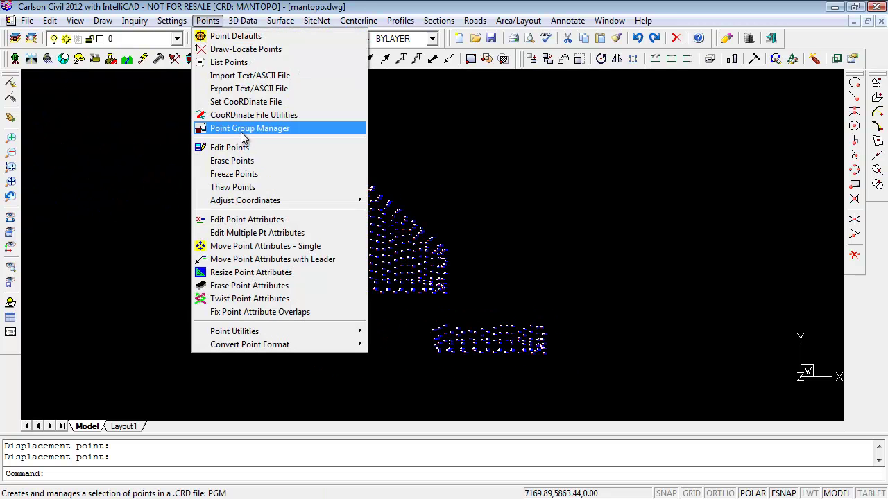
left_click(248, 118)
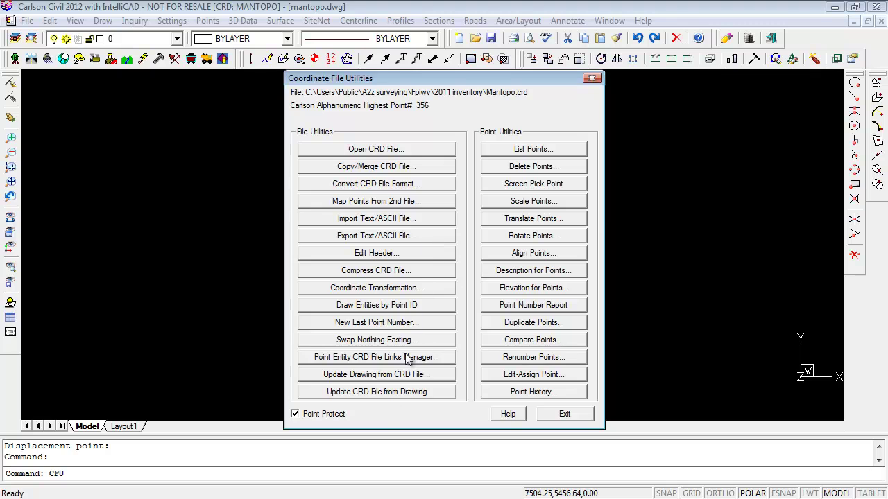
left_click(379, 393)
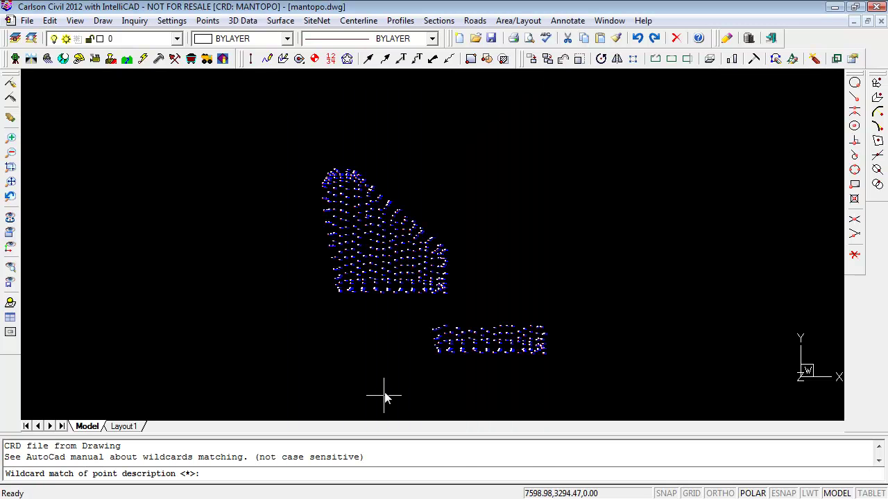
key("Return")
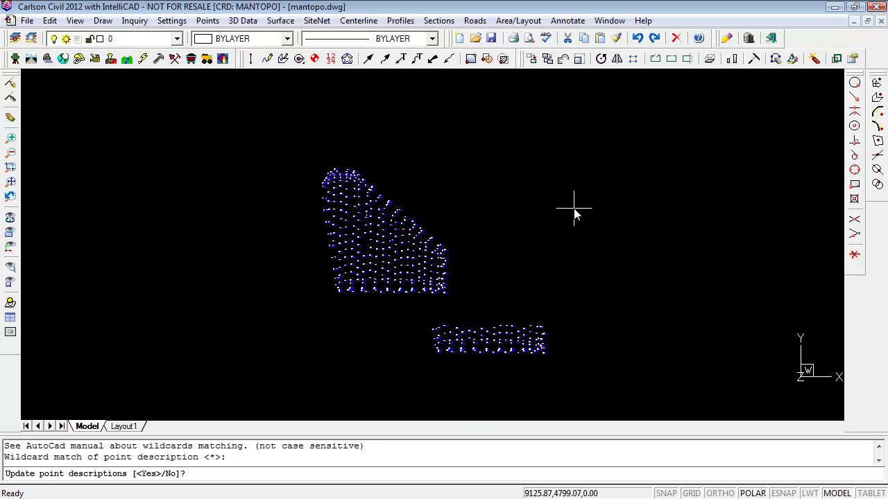
key("Return")
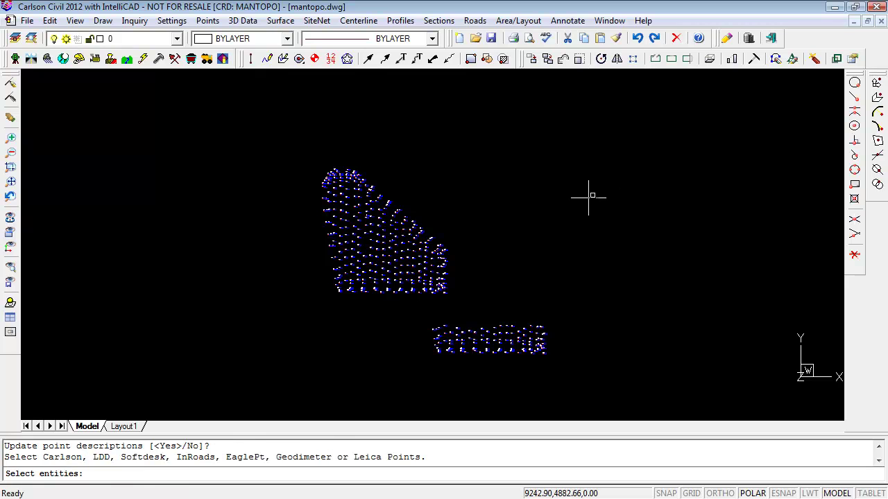
left_click(628, 147)
left_click(261, 378)
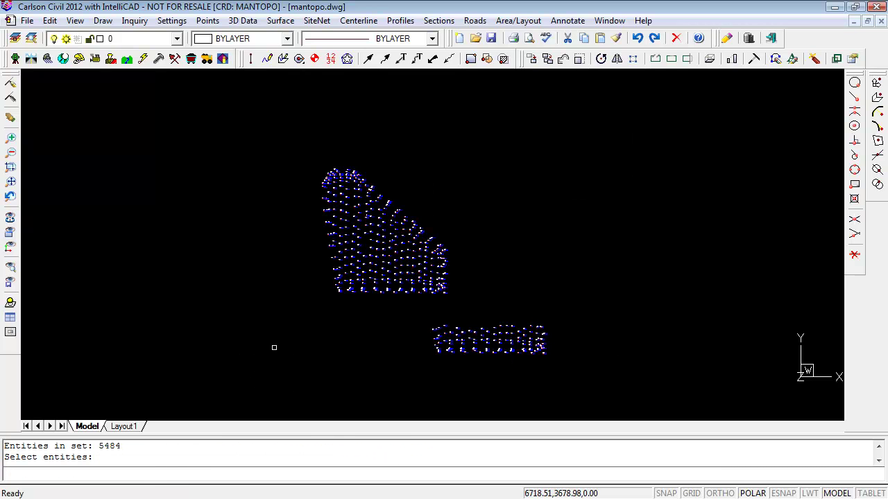
key("Return")
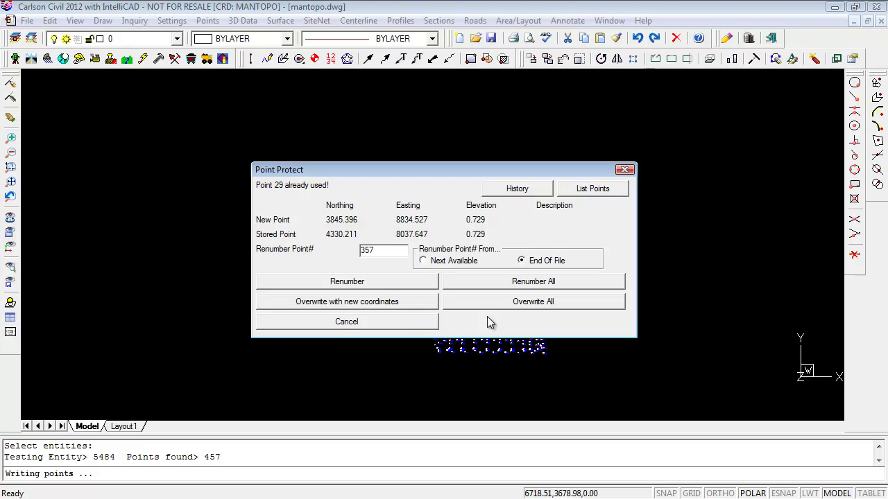
left_click(546, 280)
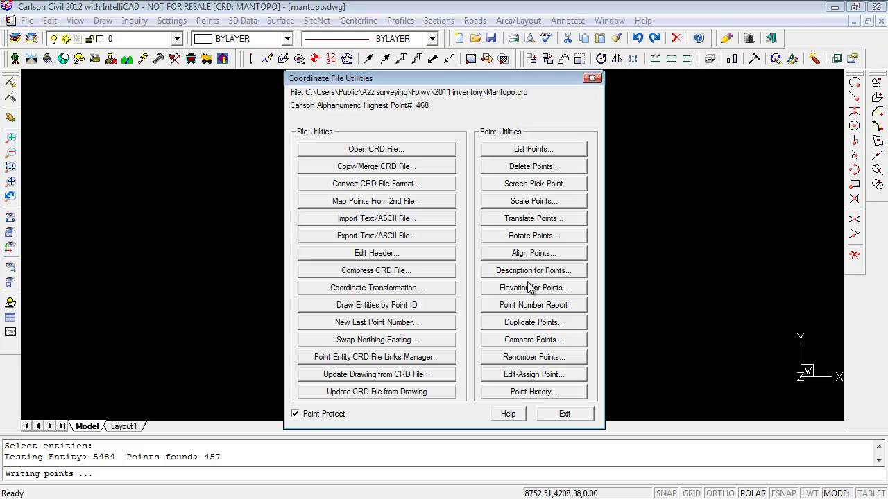
left_click(565, 414)
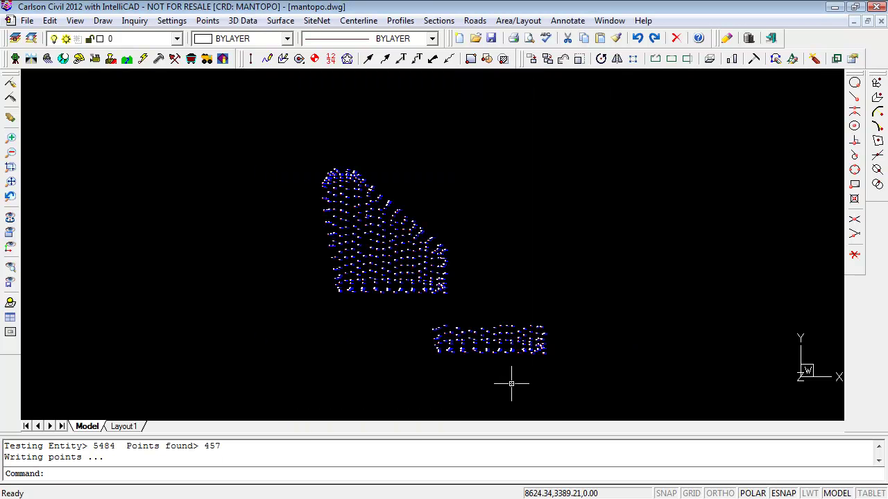
Erase all points from the drawing and redraw every point from the updated coordinate file with Draw-Locate Points.
type("e")
key("Return")
left_click(652, 129)
left_click(236, 402)
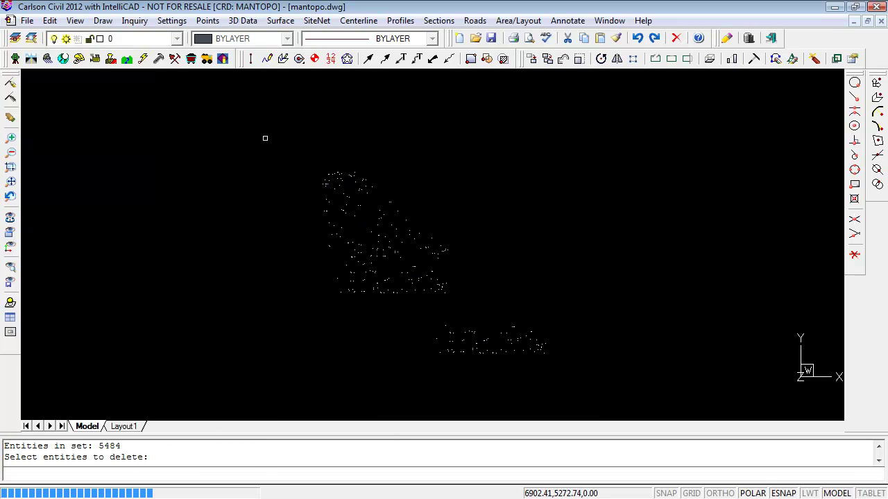
key("Return")
left_click(208, 21)
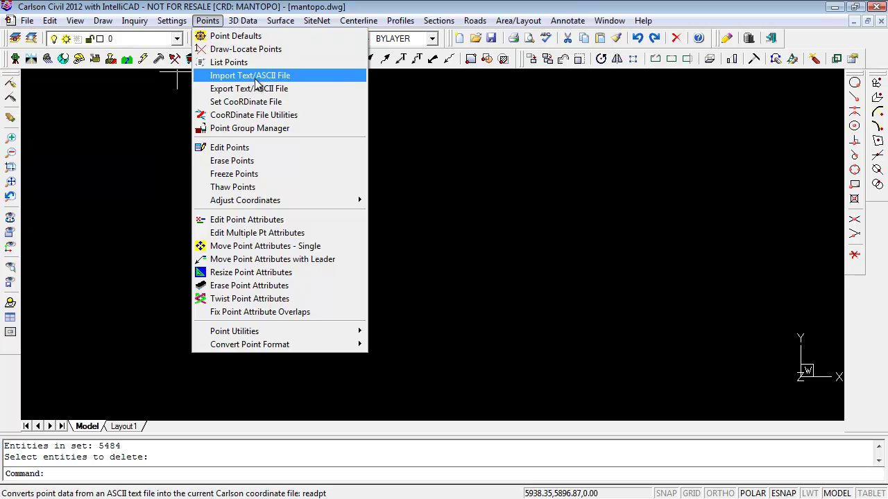
left_click(258, 49)
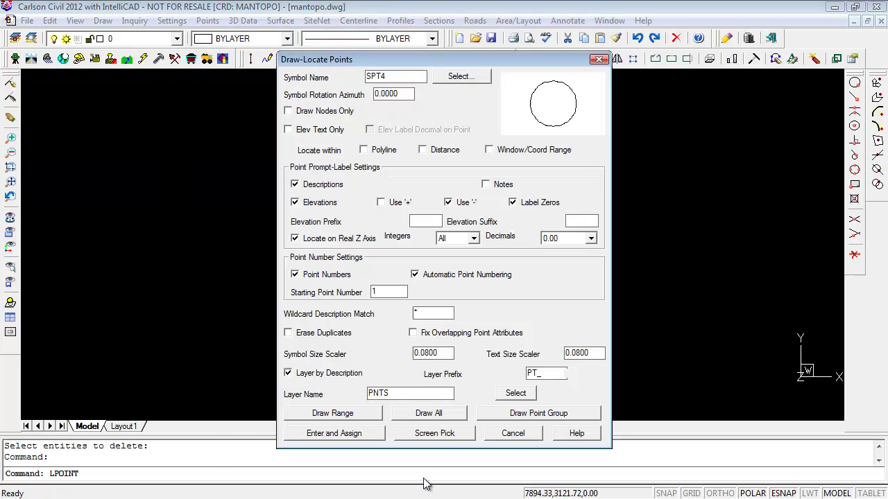
left_click(430, 470)
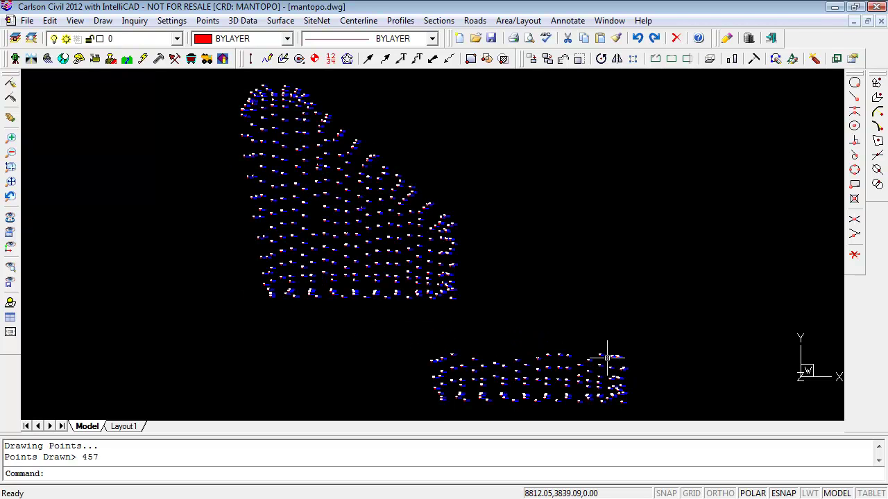
Create a new coordinate file named mantopo_moved.crd in the 2011 inventory folder and set it as the current one.
left_click(207, 20)
left_click(265, 103)
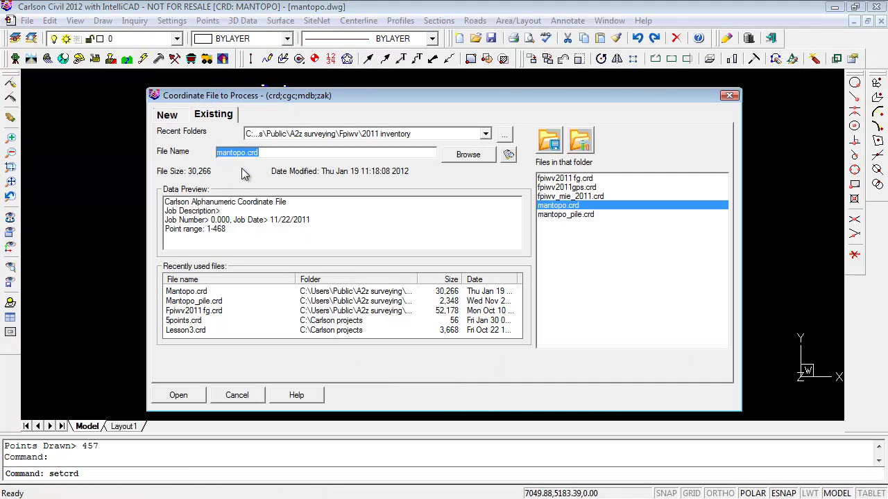
left_click(168, 116)
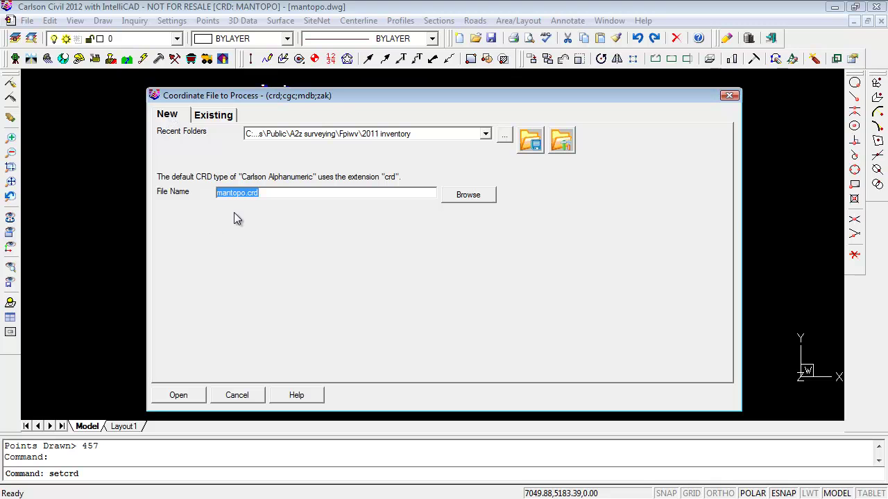
left_click(246, 193)
type("_moved")
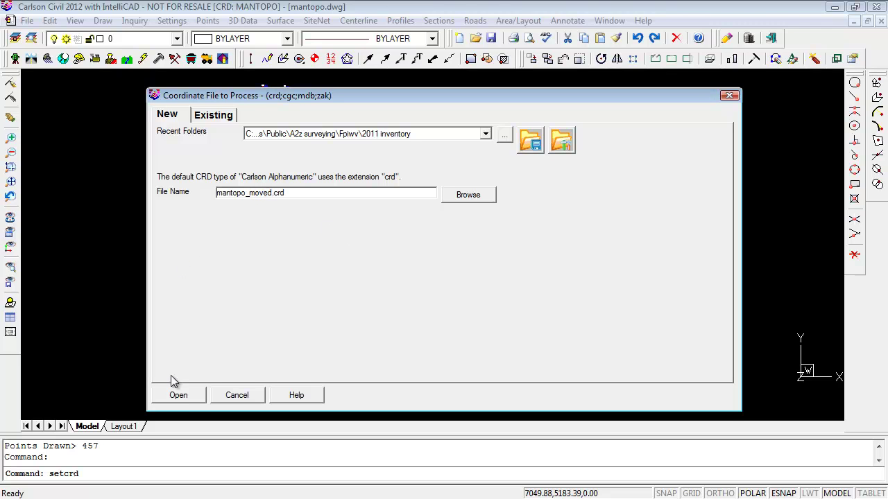
left_click(185, 400)
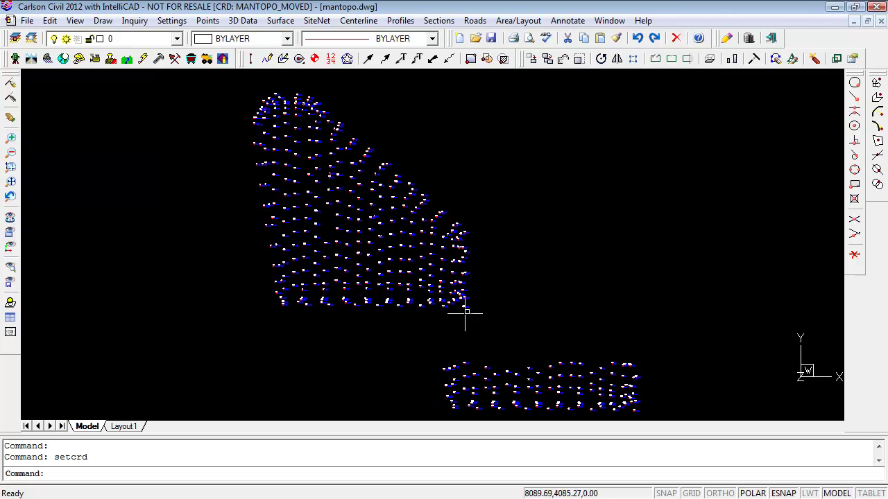
Update mantopo_moved.crd from the drawing using only the main northern group of points, including their descriptions.
left_click(207, 20)
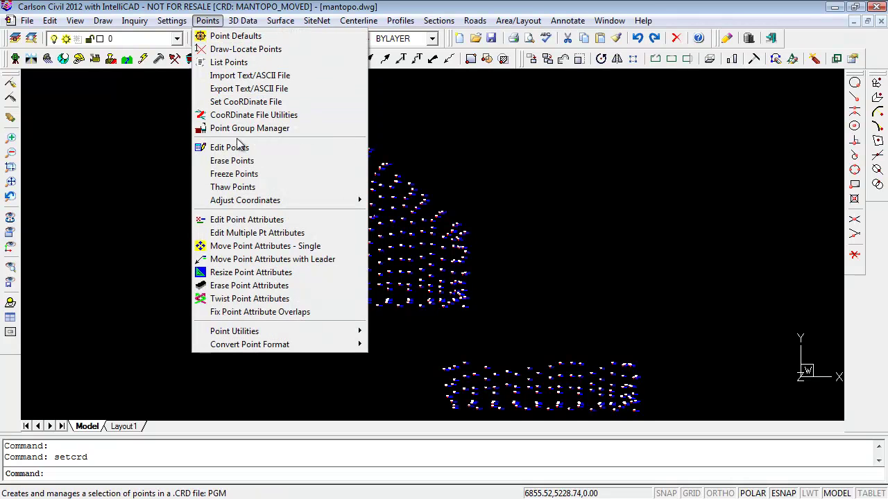
left_click(262, 116)
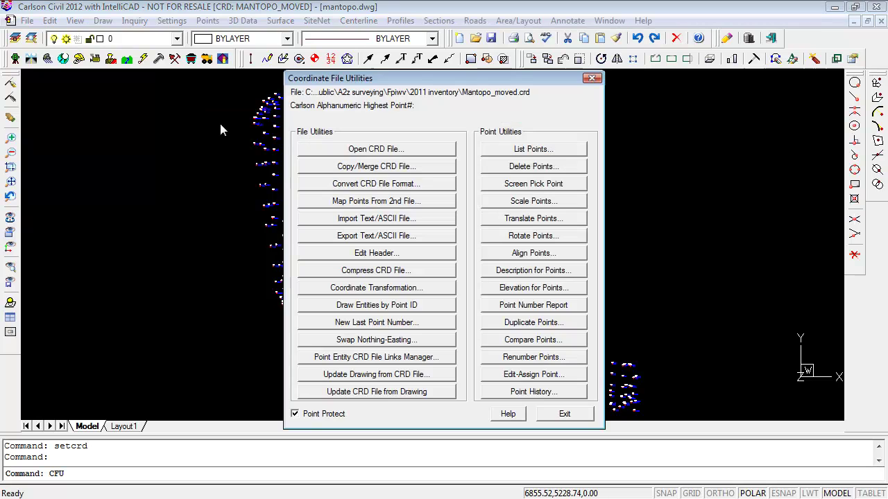
left_click(375, 392)
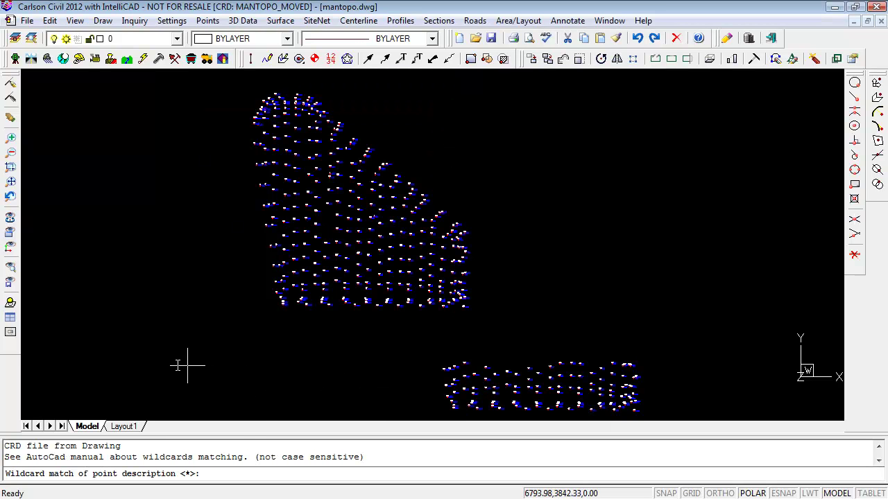
key("Return")
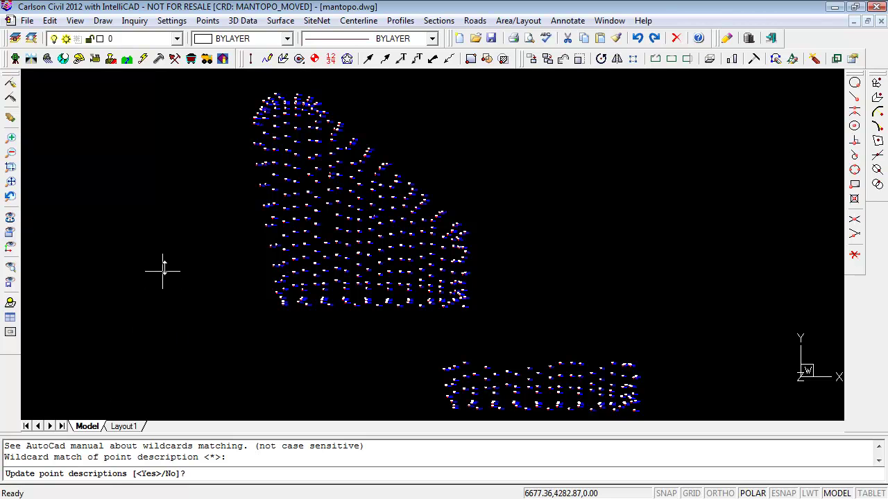
key("Return")
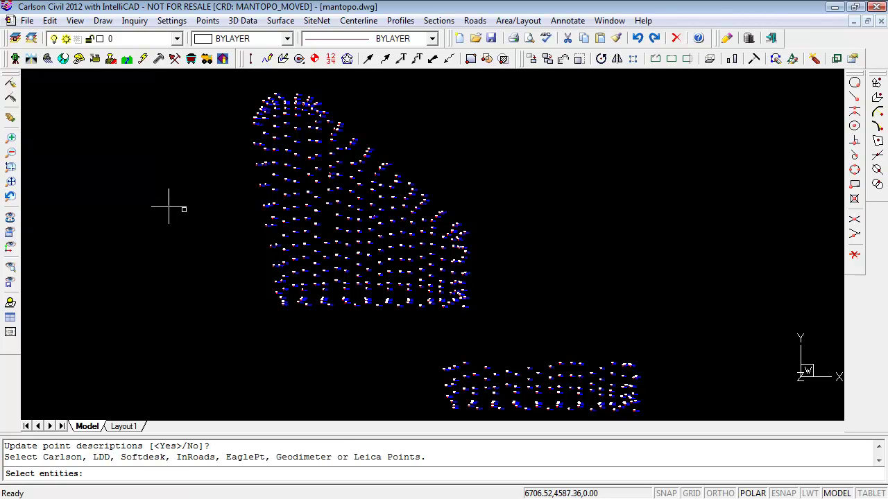
key("Return")
left_click(496, 86)
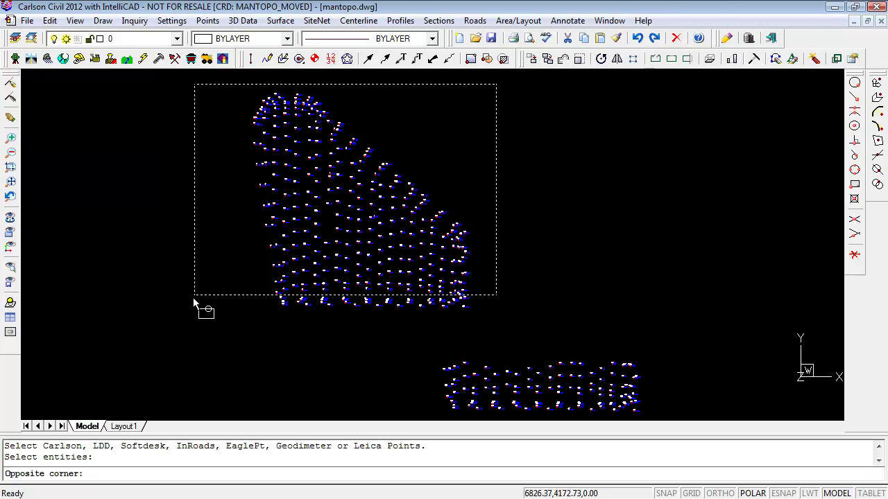
left_click(212, 323)
key("Return")
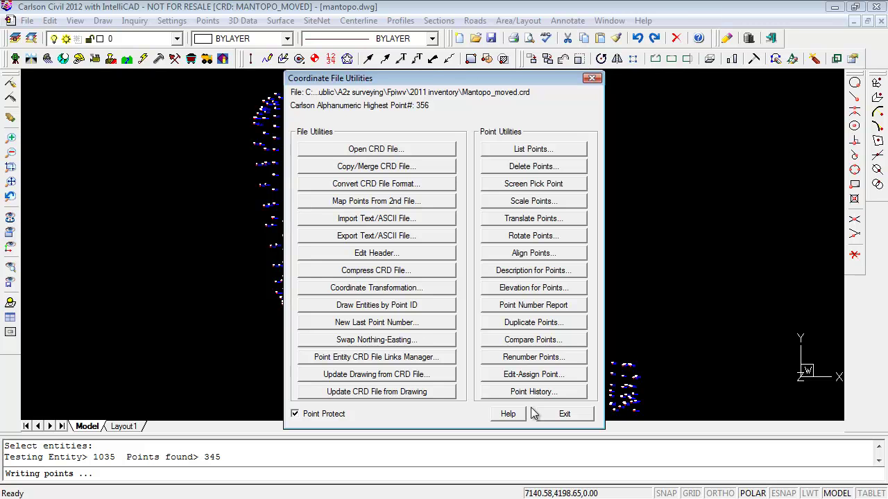
left_click(565, 416)
Erase both point groups from the drawing and redraw all points stored in mantopo_moved.crd with Draw-Locate Points.
scroll(529, 270, "down", 2)
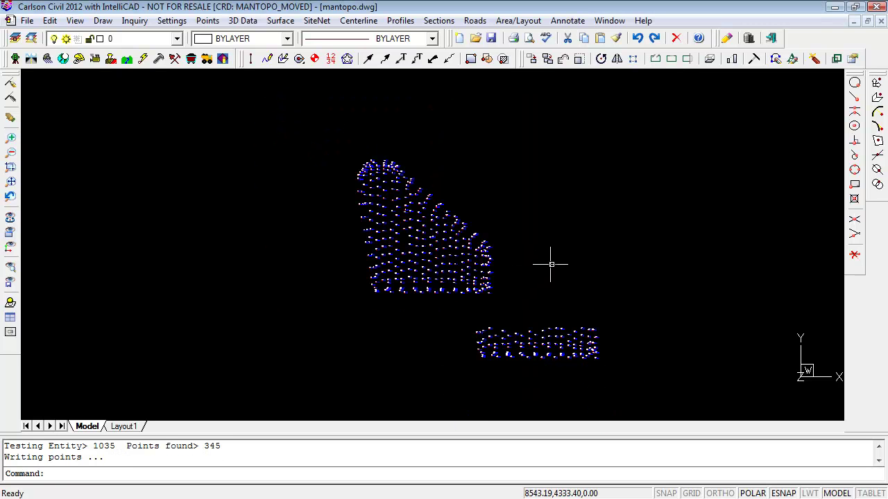
type("e")
key("Return")
left_click(674, 139)
left_click(218, 410)
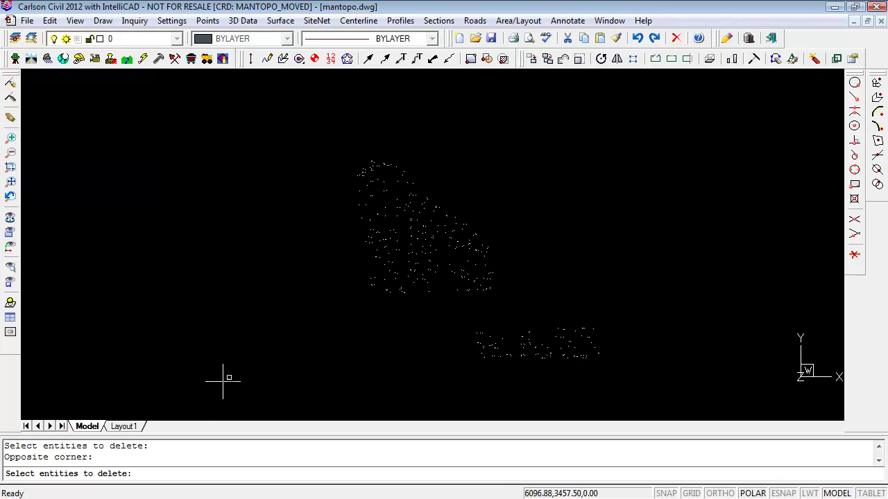
key("Return")
left_click(205, 20)
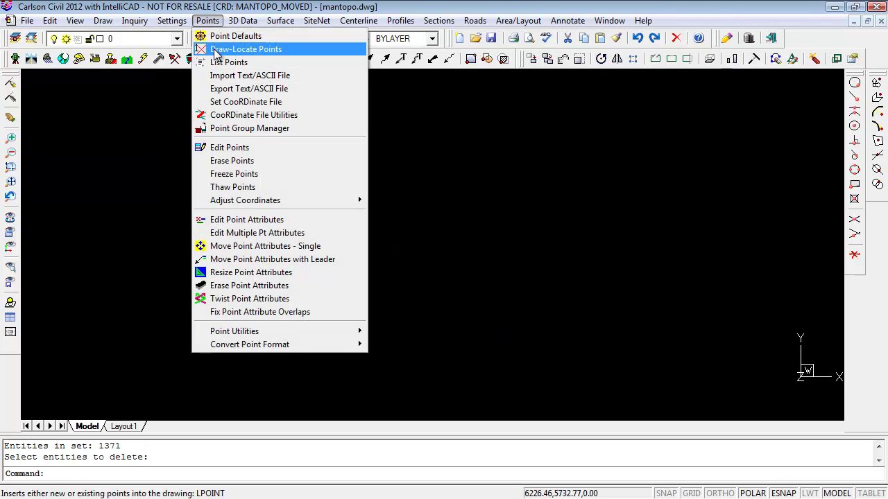
left_click(234, 50)
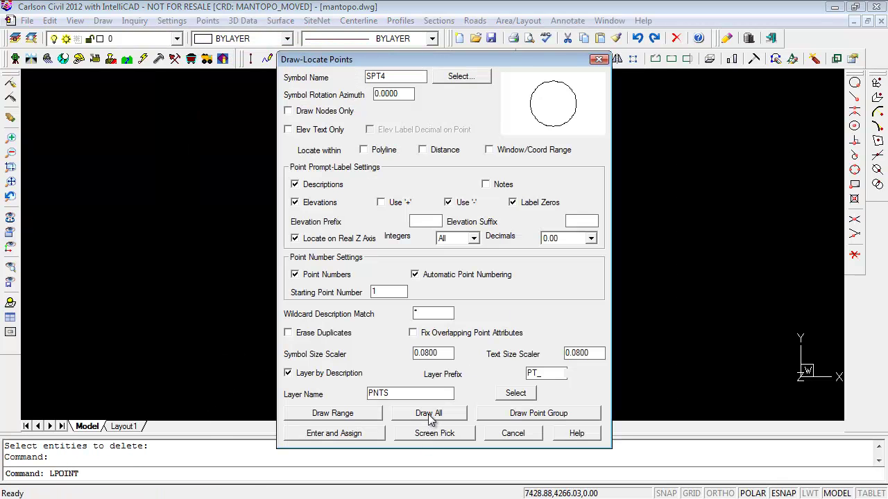
left_click(429, 414)
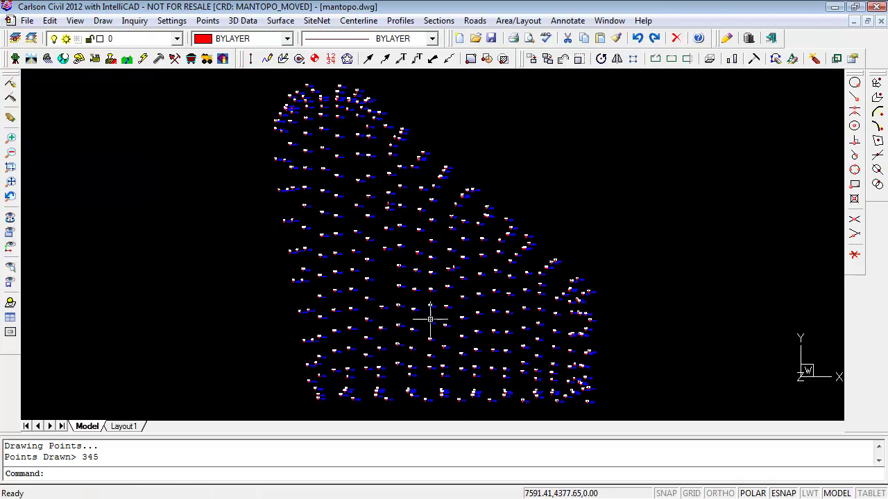
scroll(410, 310, "down", 2)
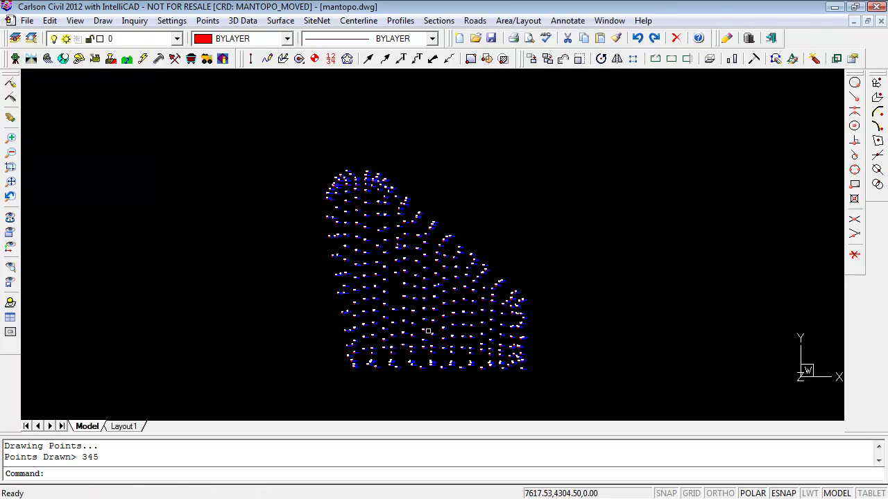
middle_click_drag(427, 331, 356, 251)
scroll(361, 281, "down", 2)
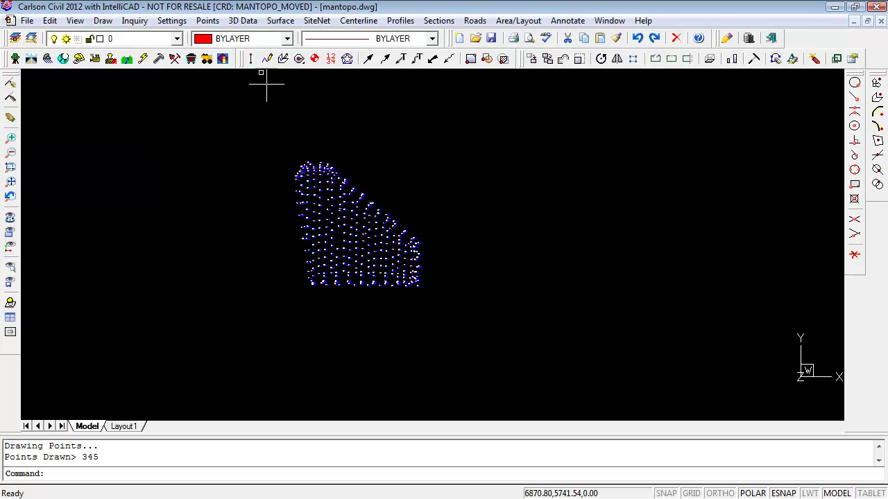
Set the existing mantopo.crd in the 2011 inventory folder as the current coordinate file.
left_click(207, 21)
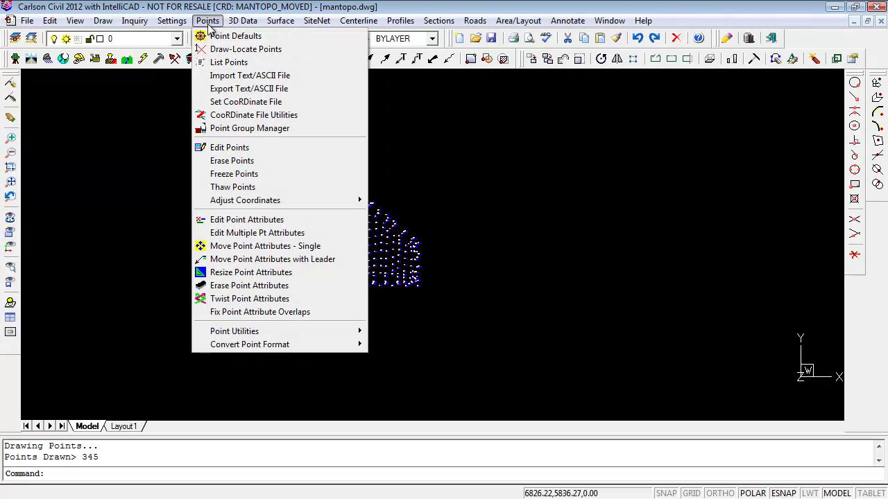
left_click(254, 115)
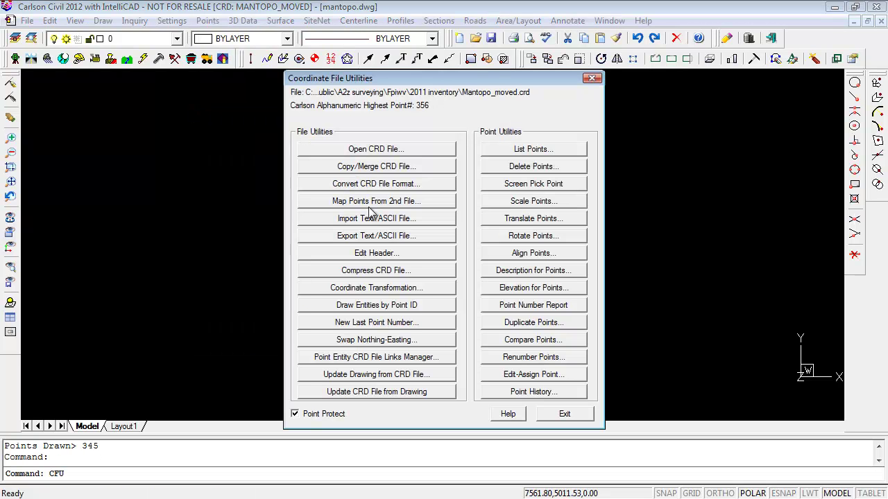
left_click(565, 414)
left_click(208, 21)
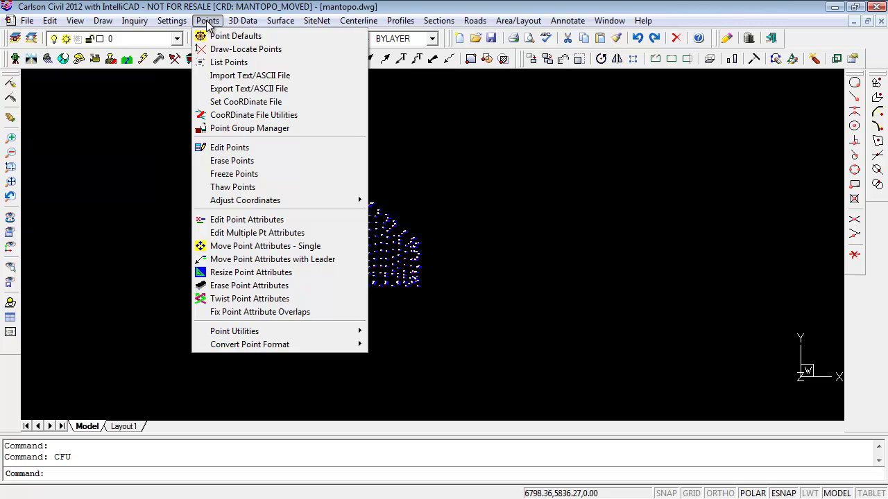
left_click(255, 102)
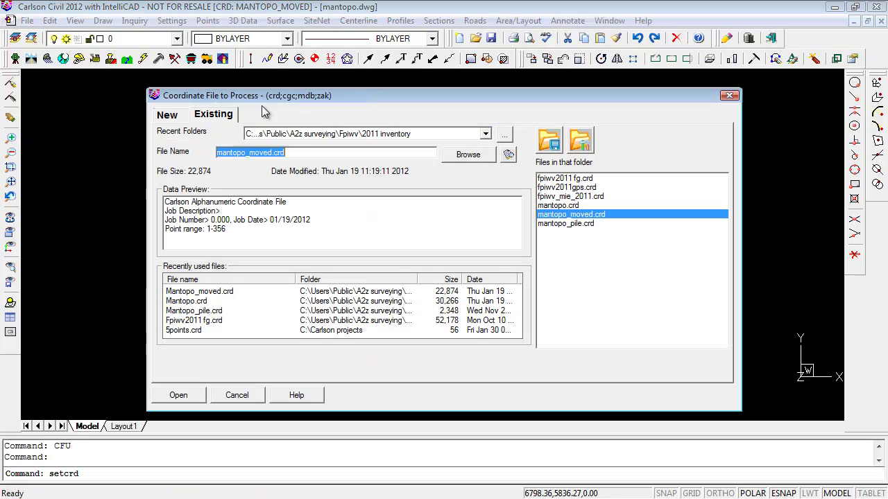
double_click(557, 206)
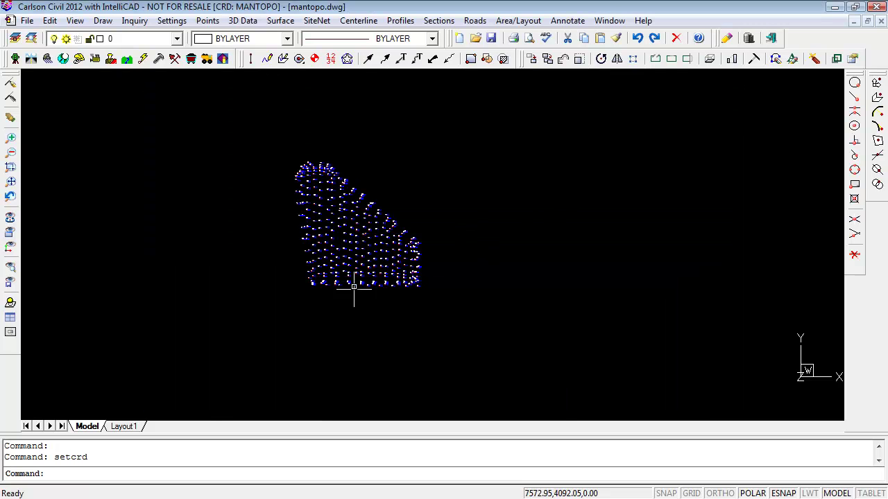
Draw all points stored in mantopo.crd with Draw-Locate Points.
left_click(208, 21)
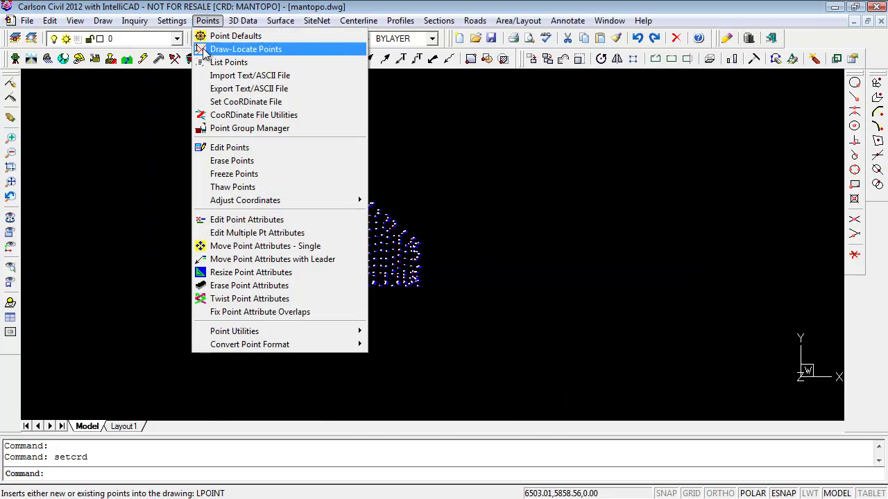
left_click(245, 49)
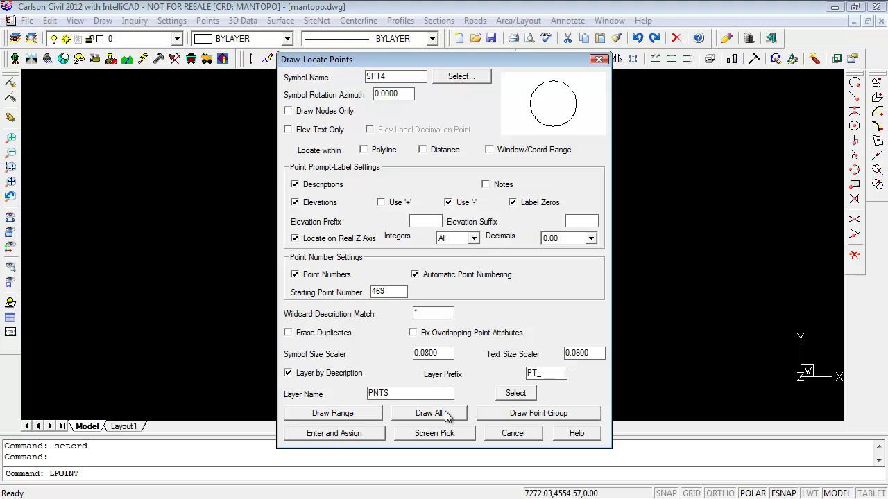
left_click(429, 413)
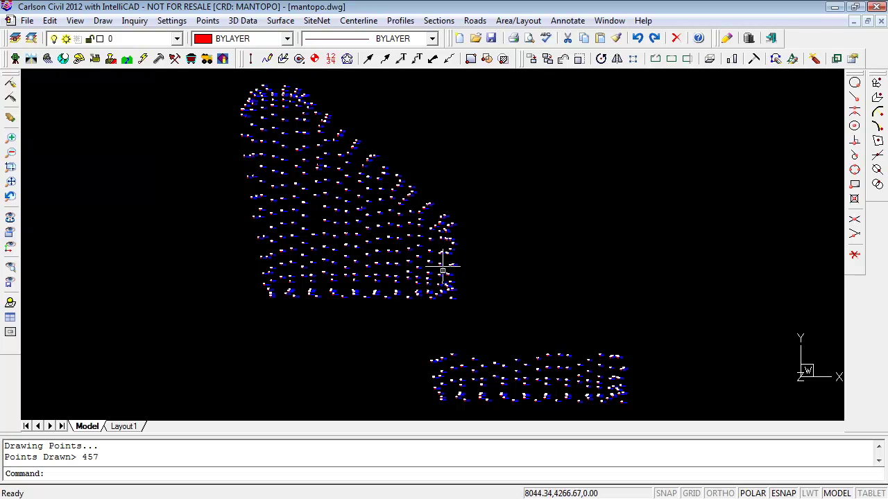
Examine the import and export choices of Copy/Merge CRD File in Coordinate File Utilities without copying any points.
left_click(208, 21)
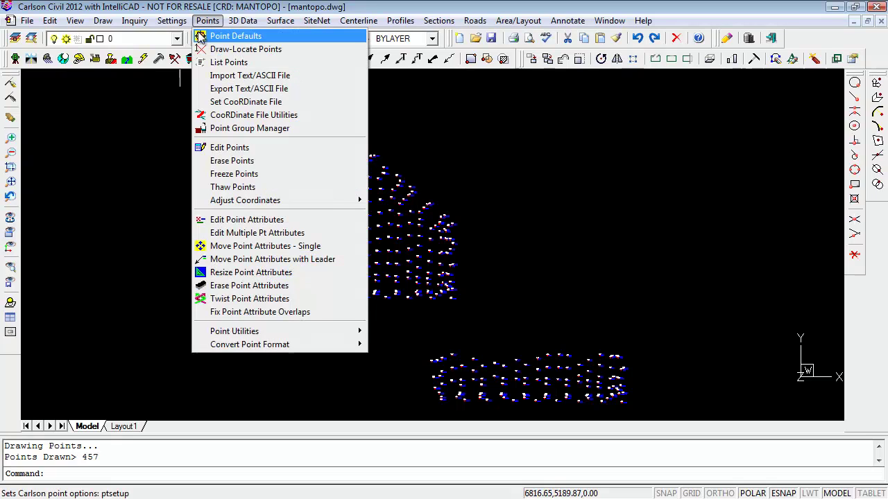
left_click(255, 116)
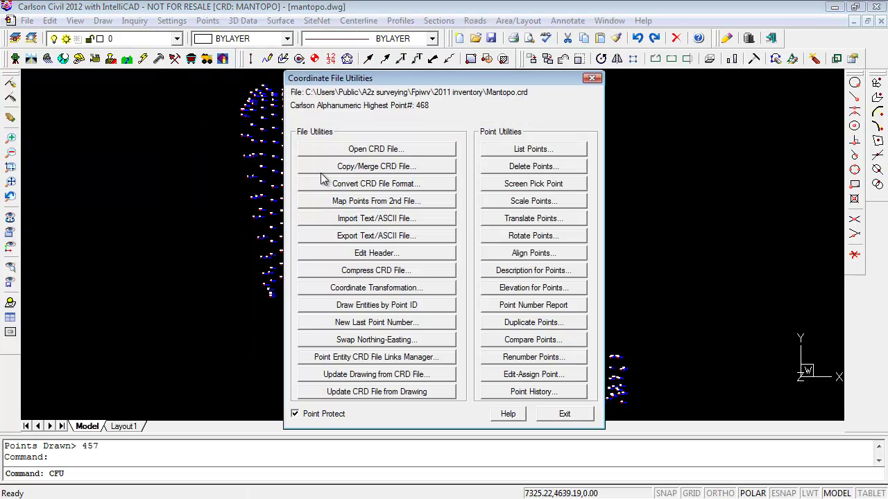
left_click(405, 173)
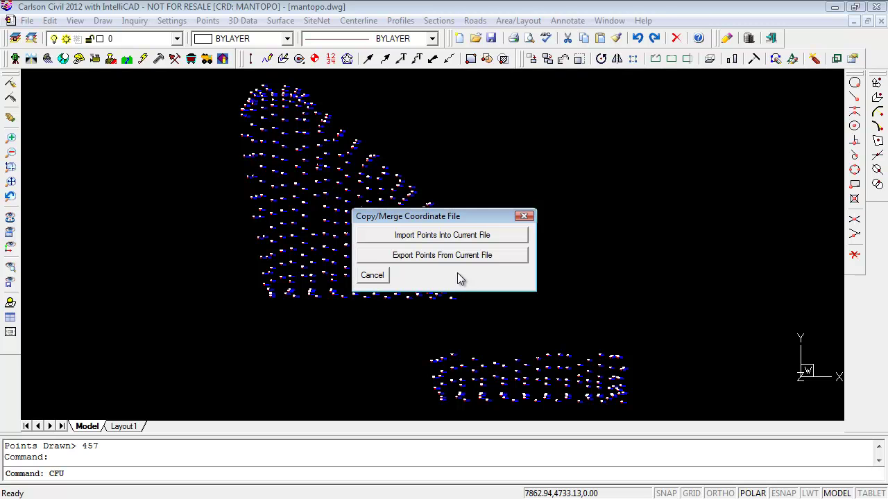
left_click(373, 276)
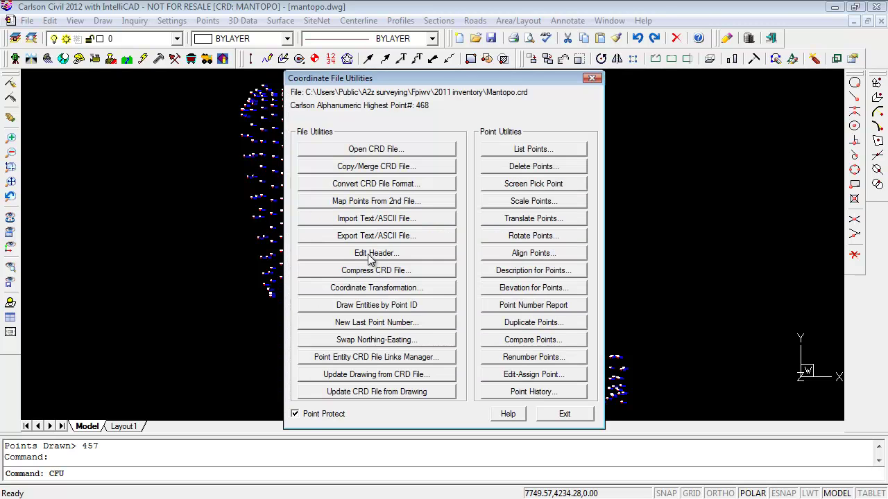
left_click(563, 413)
left_click(50, 20)
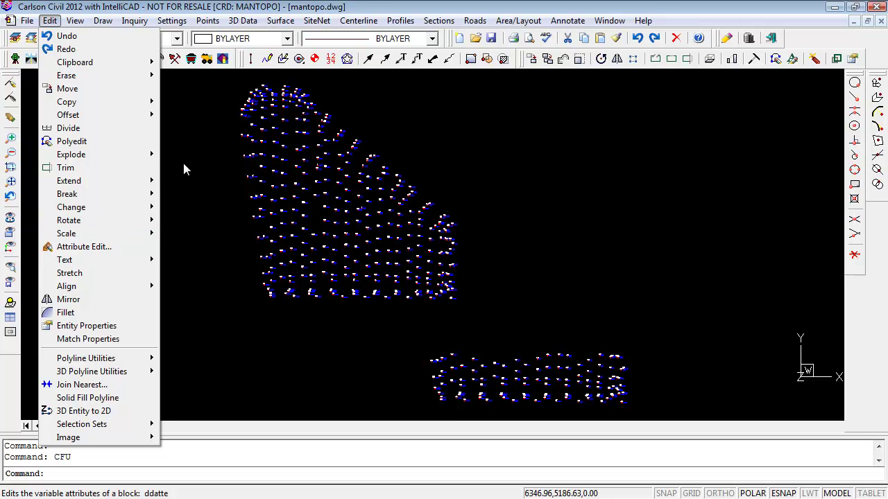
mouse_move(208, 20)
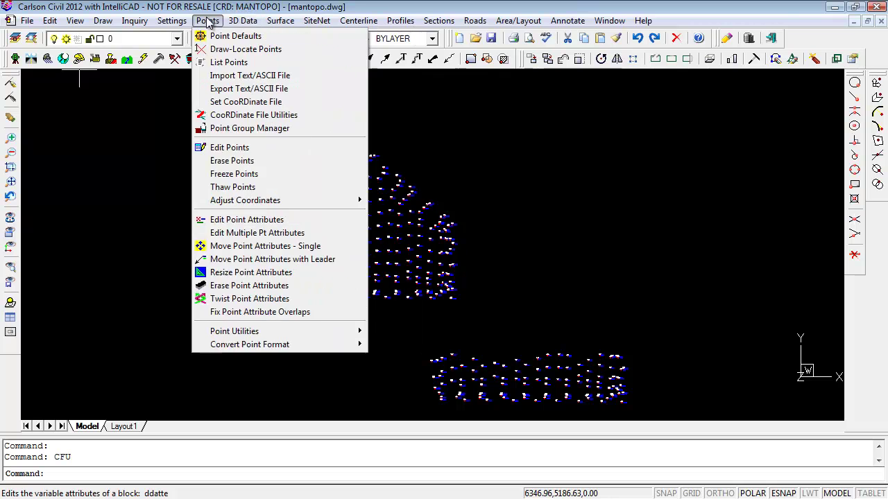
mouse_move(387, 27)
mouse_move(241, 28)
left_click(211, 26)
Translate points 1-468 in mantopo.crd about 1078 north and 4694 east by two picked positions, processing elevations and overwriting existing coordinates.
scroll(326, 298, "down", 4)
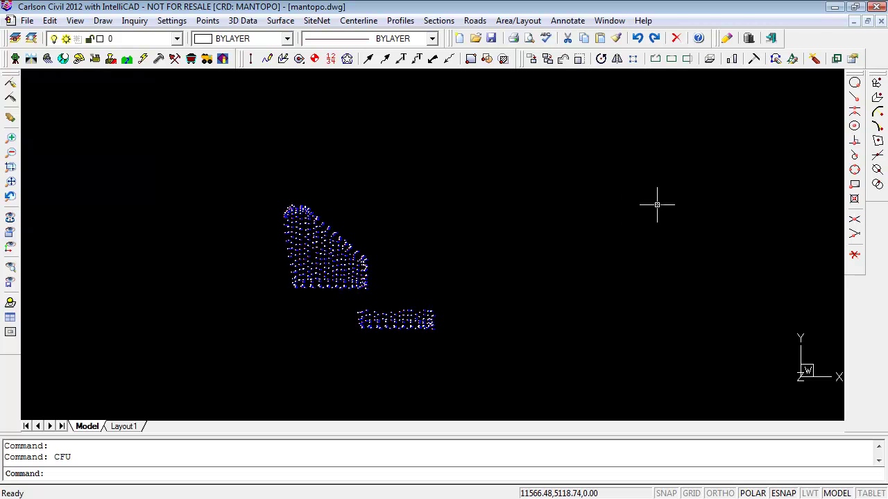
left_click(206, 20)
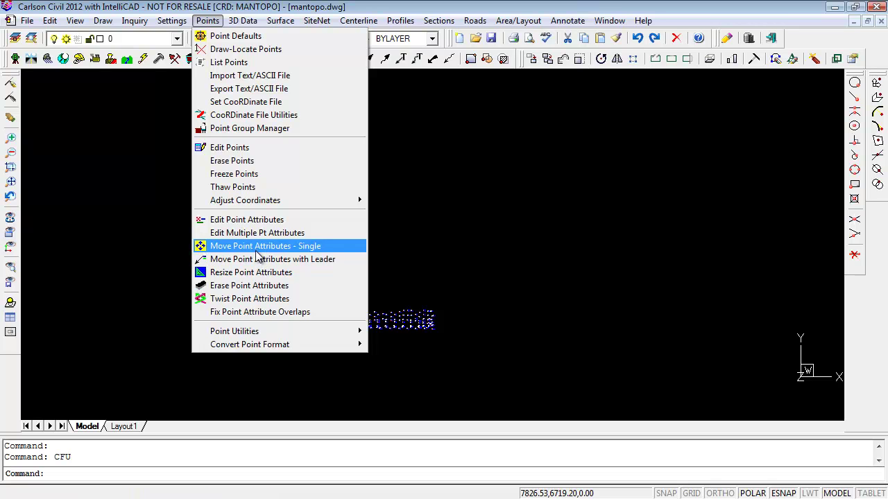
left_click(263, 118)
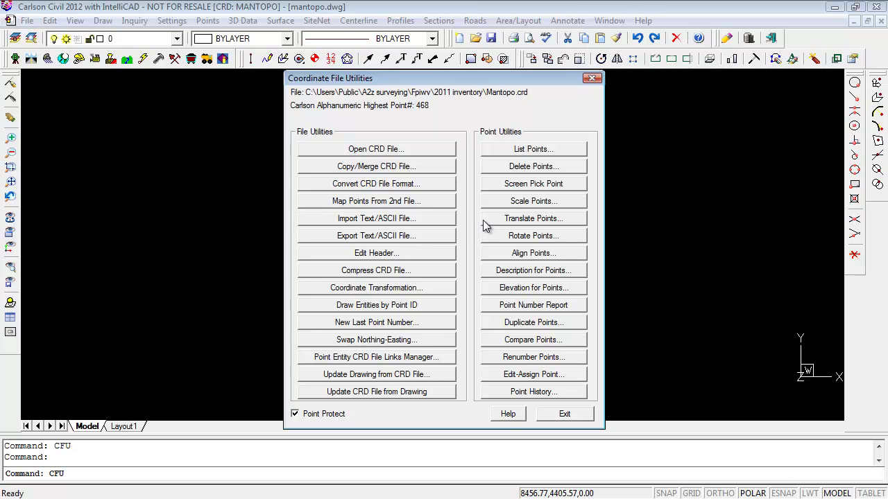
left_click(543, 221)
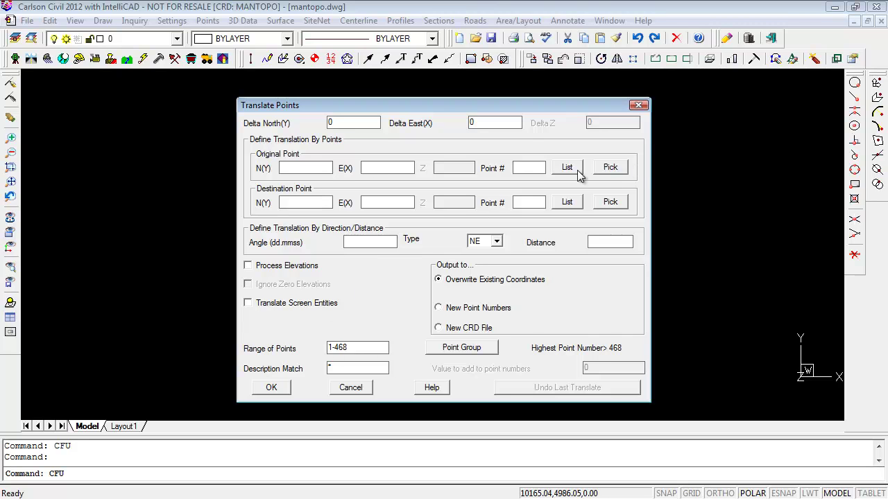
left_click(610, 170)
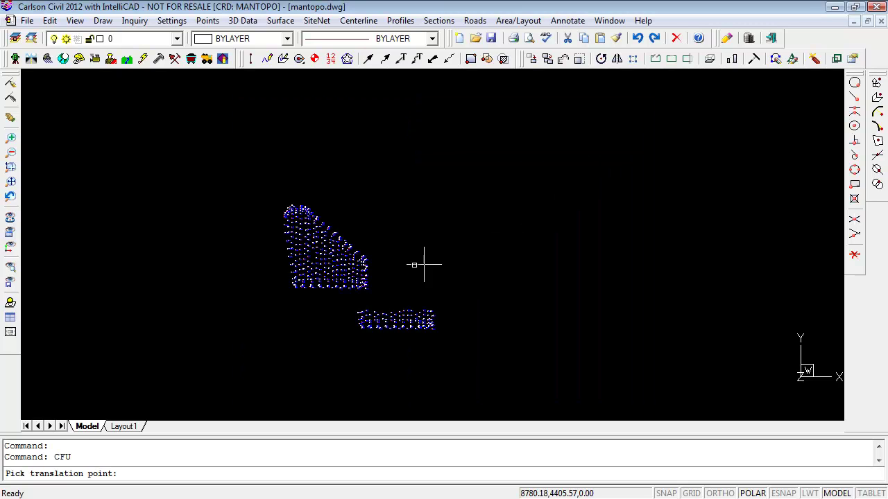
left_click(320, 254)
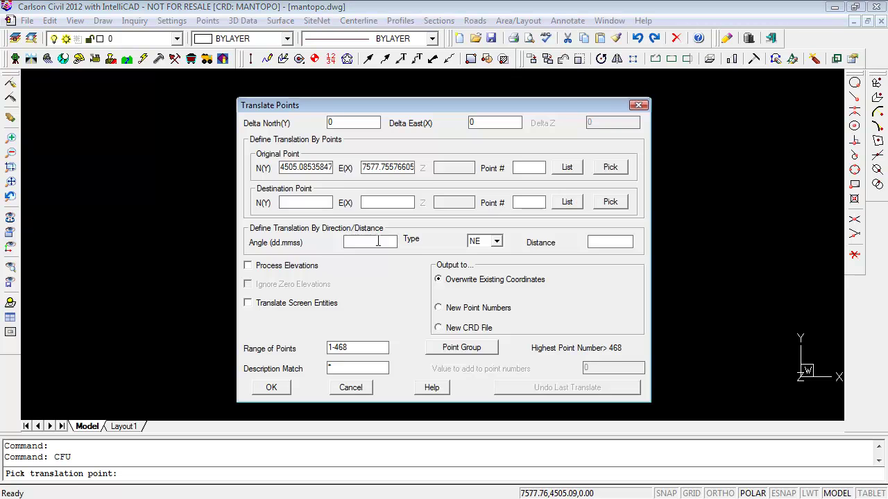
left_click(609, 202)
left_click(716, 165)
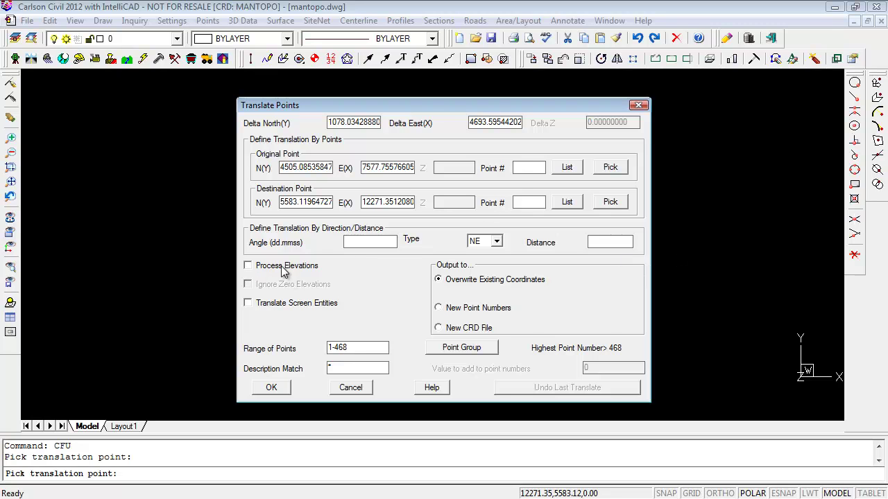
left_click(248, 267)
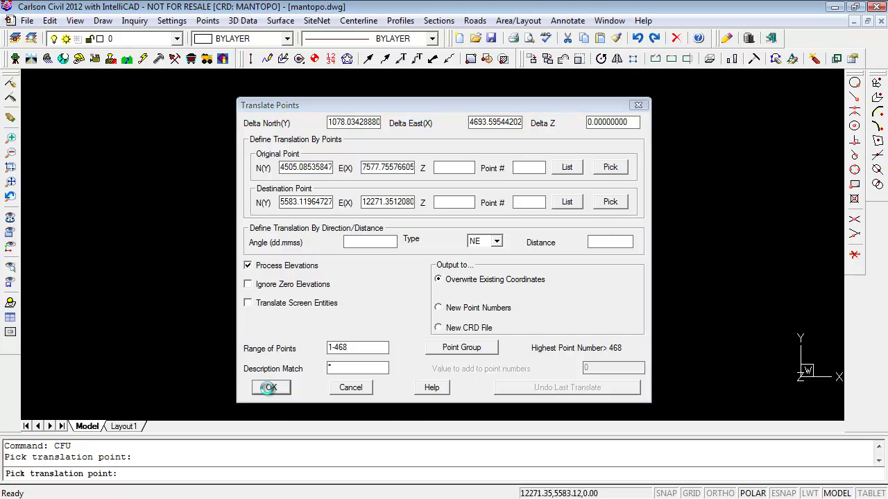
left_click(271, 387)
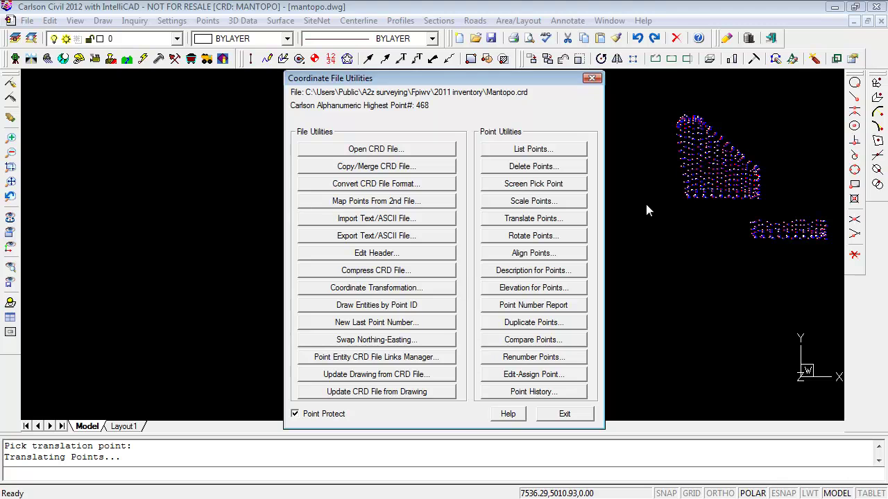
left_click(570, 414)
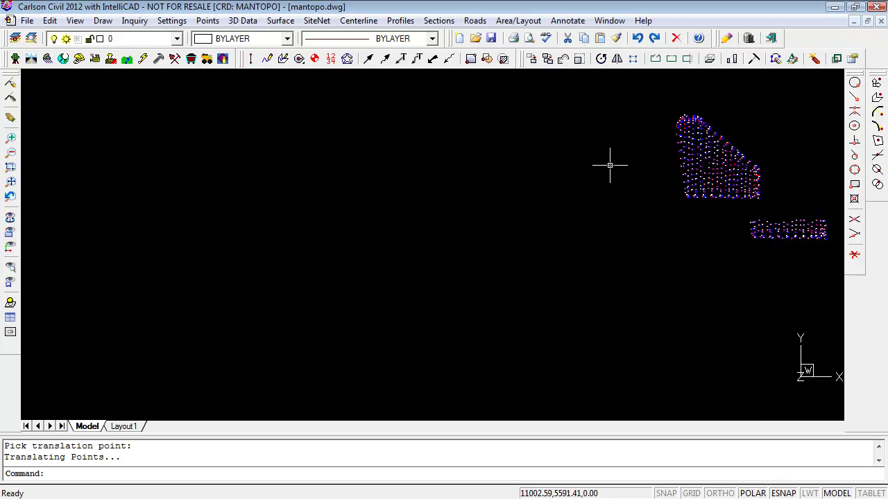
Redraw all translated points from mantopo.crd with Draw-Locate Points.
left_click(206, 22)
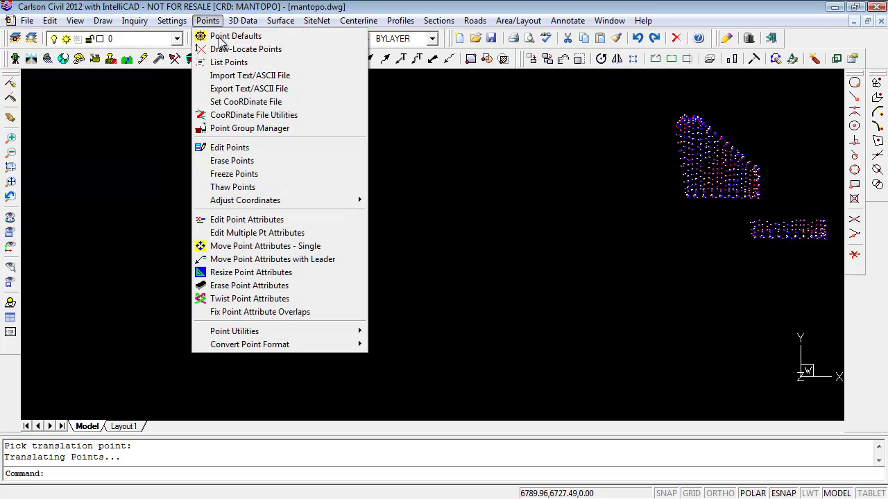
left_click(248, 50)
left_click(442, 413)
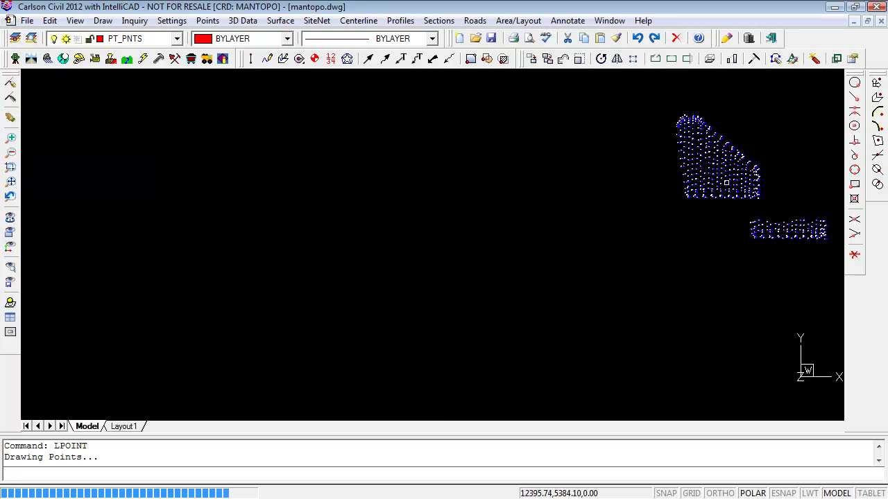
Move point 226 from the main group into the empty area northeast of it with Move Points.
scroll(396, 215, "down", 5)
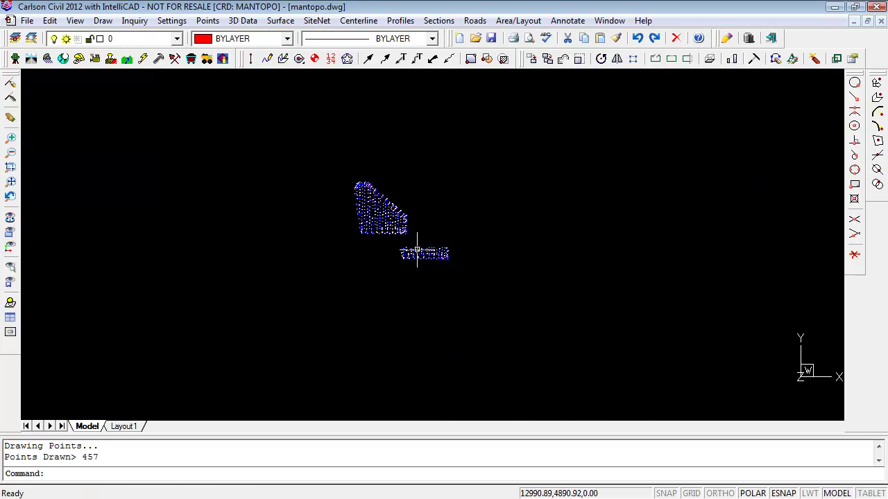
left_click(210, 22)
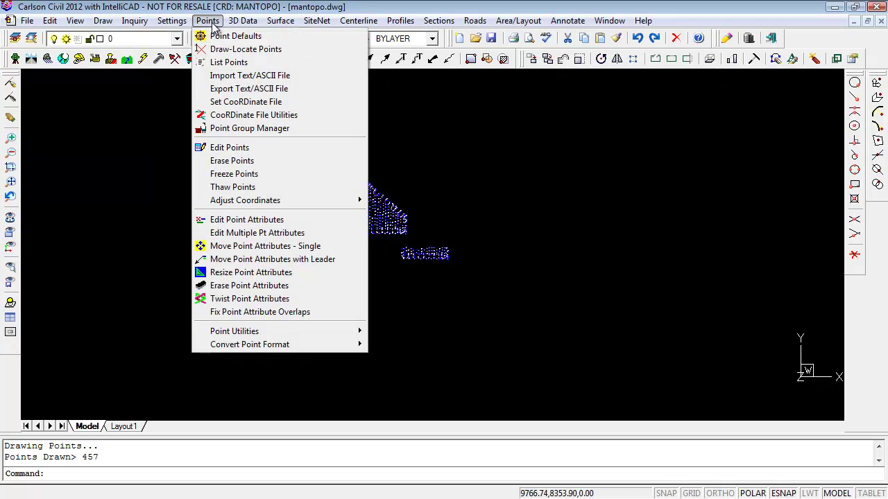
mouse_move(248, 202)
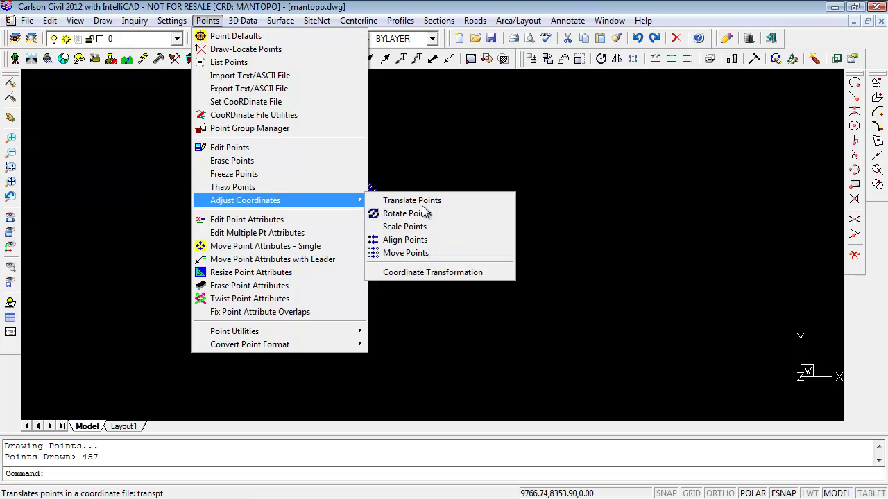
left_click(408, 254)
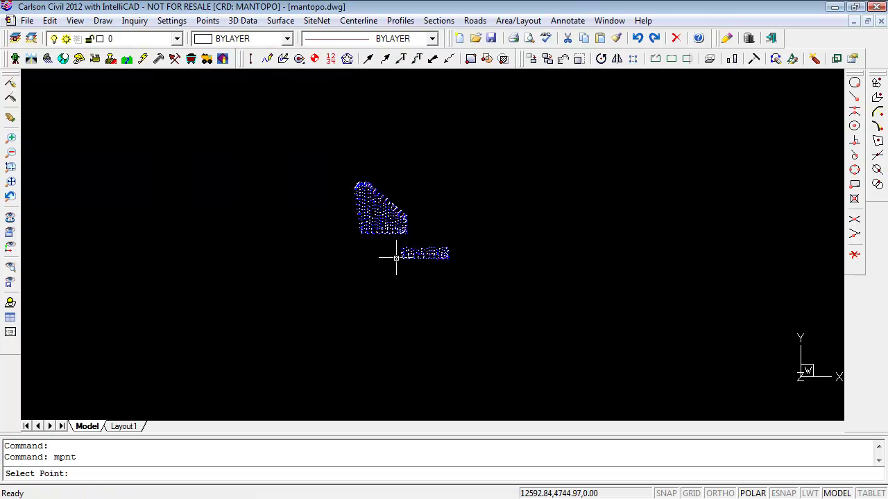
left_click(422, 222)
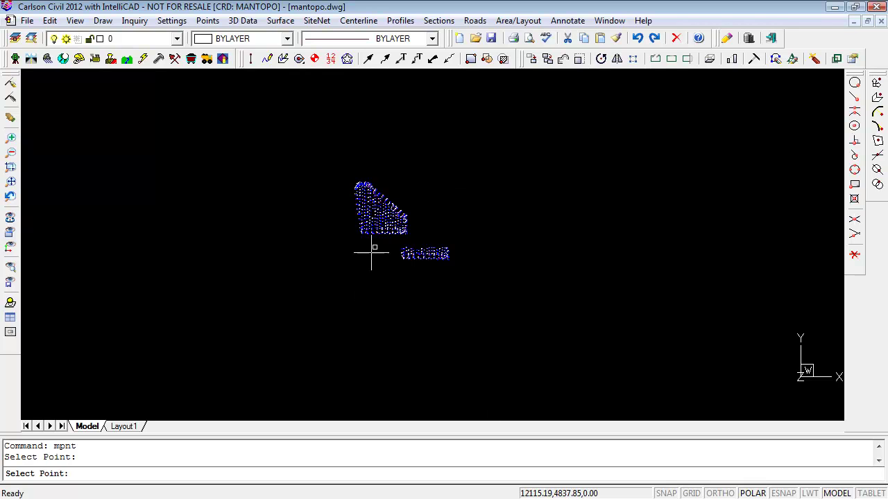
left_click(400, 210)
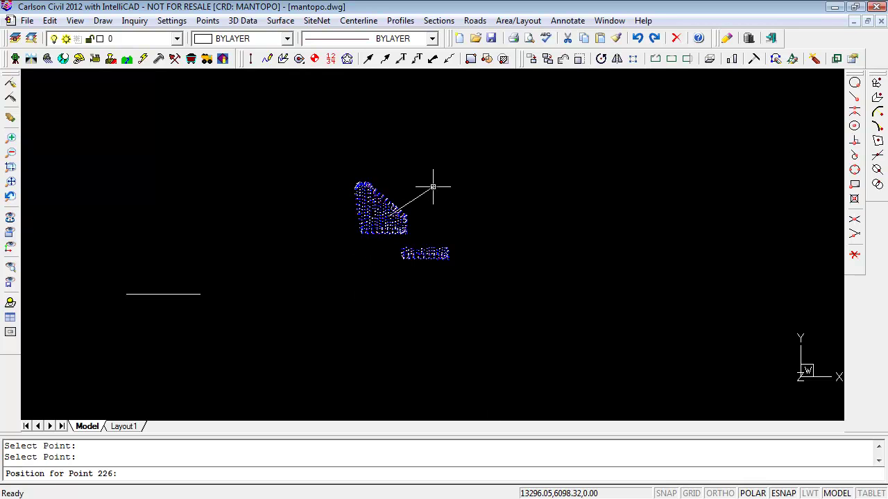
left_click(444, 184)
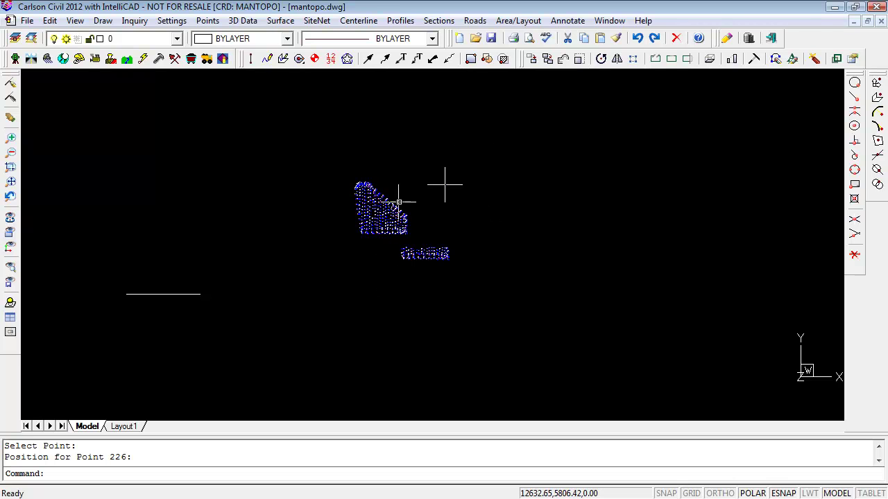
scroll(401, 197, "up", 5)
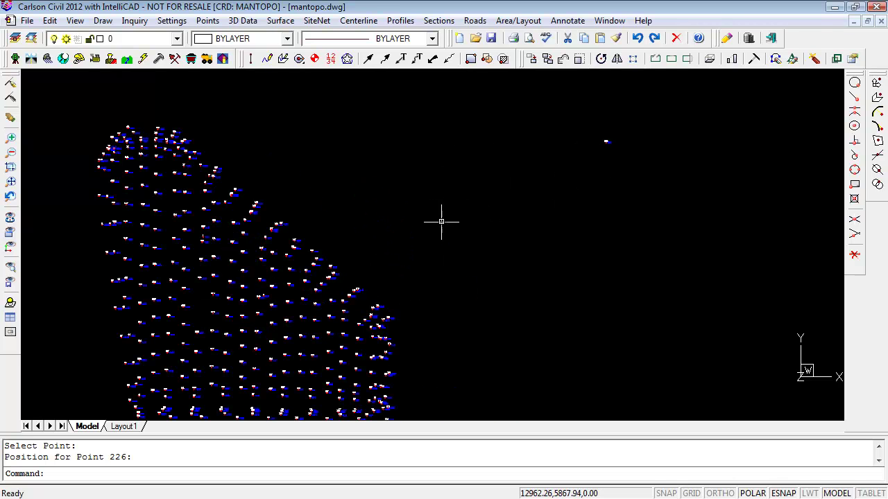
scroll(451, 223, "down", 4)
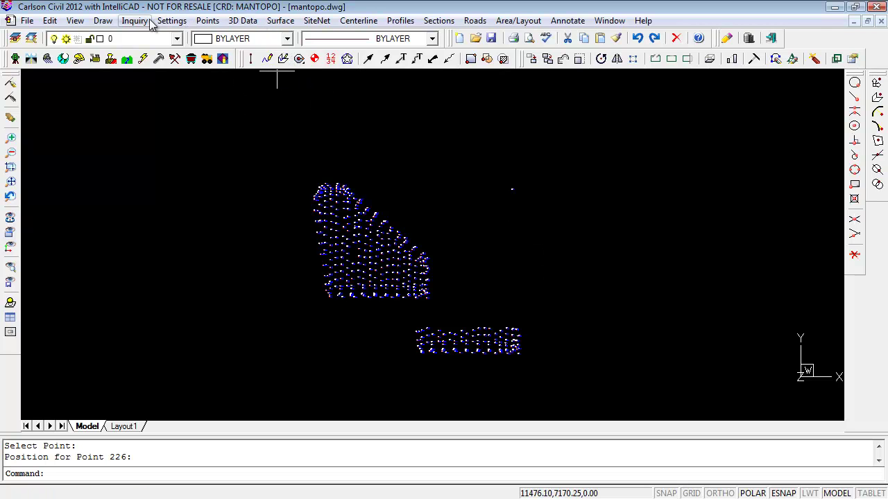
Redraw all points from the mantopo coordinate file with Draw-Locate Points to include moved point 226.
left_click(208, 20)
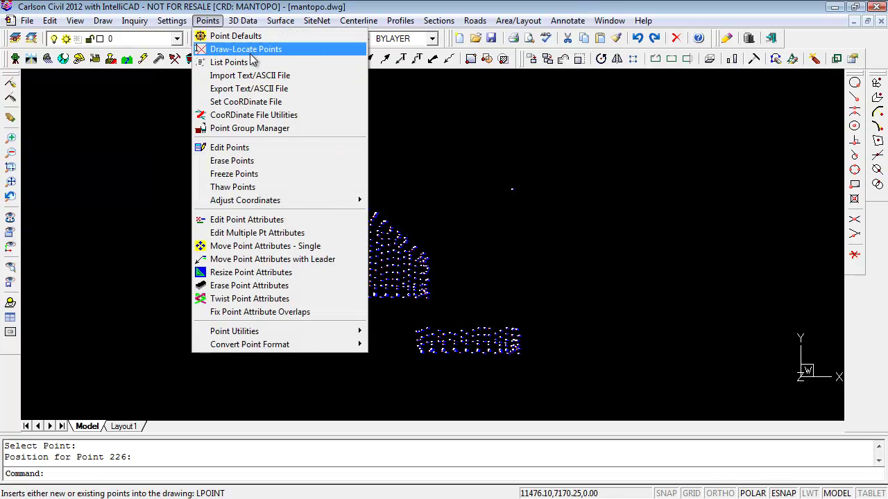
left_click(251, 51)
left_click(446, 418)
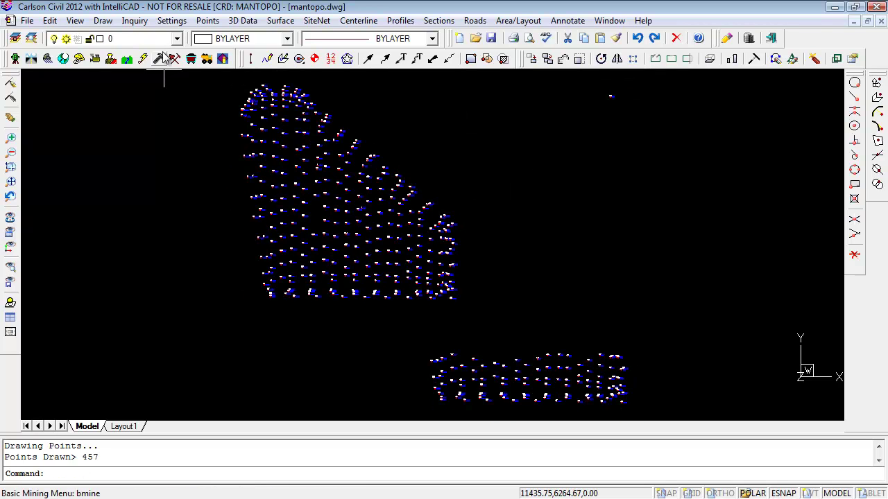
left_click(208, 21)
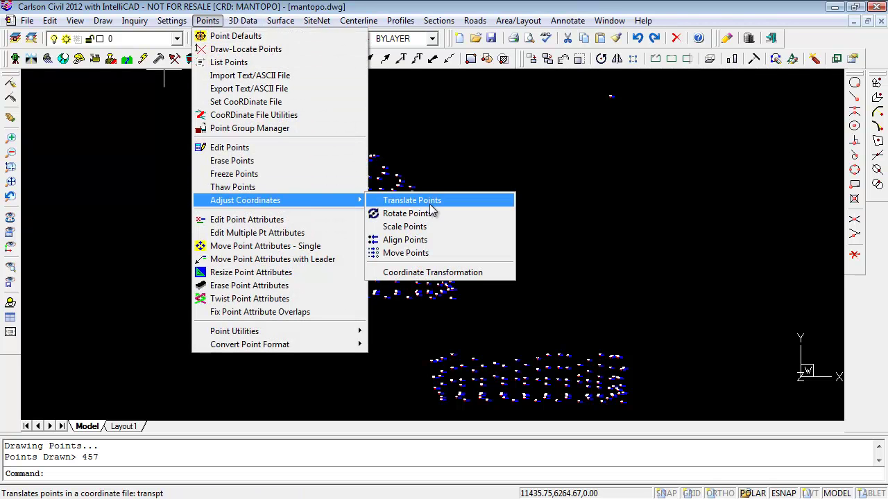
left_click(412, 213)
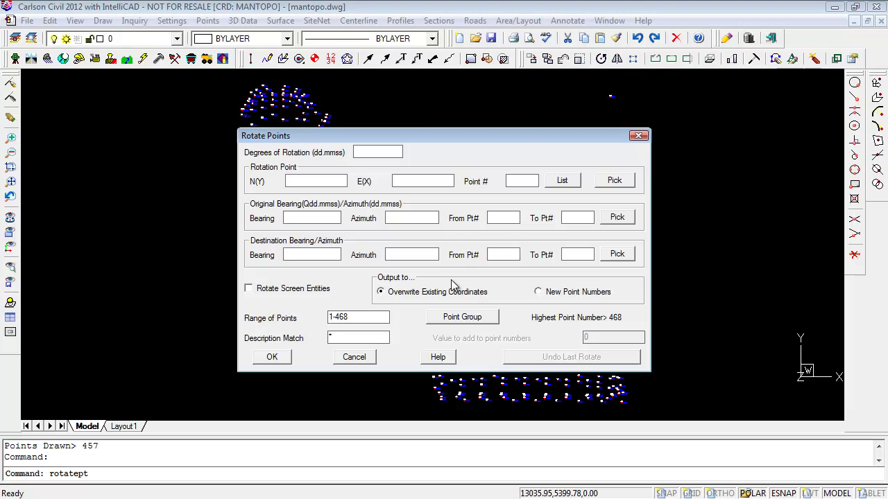
left_click(615, 181)
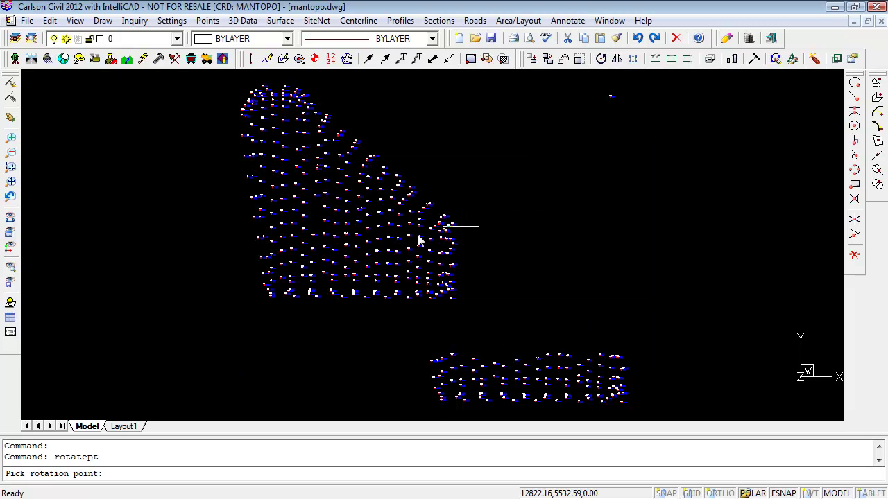
left_click(357, 247)
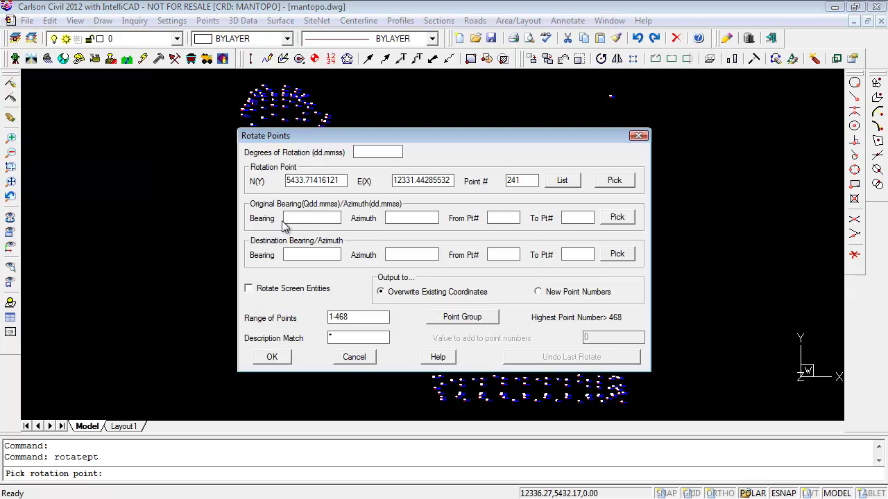
left_click(621, 219)
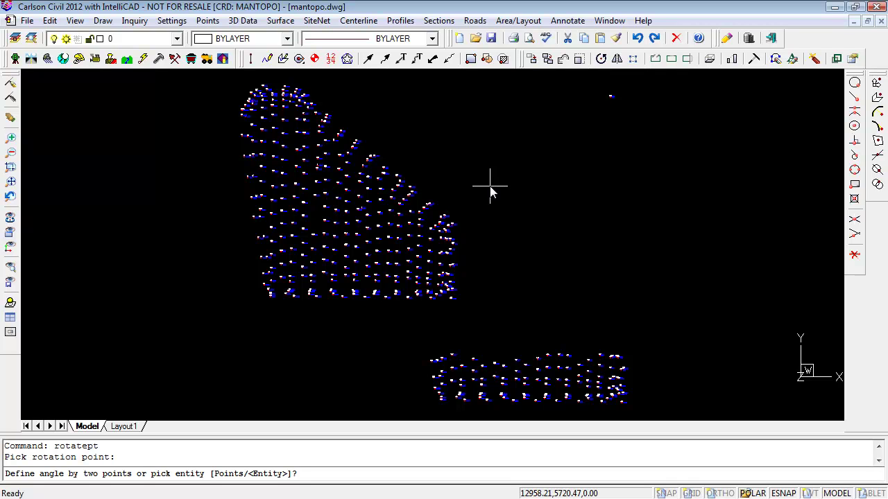
key("Escape")
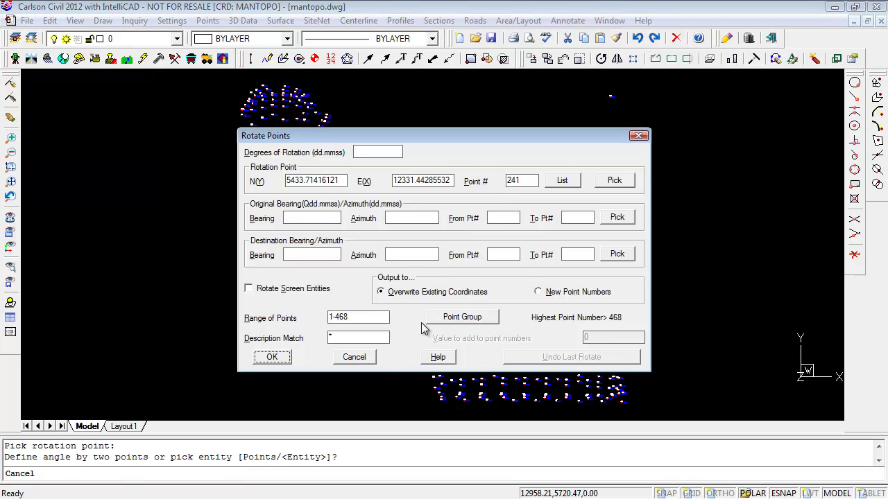
left_click(354, 358)
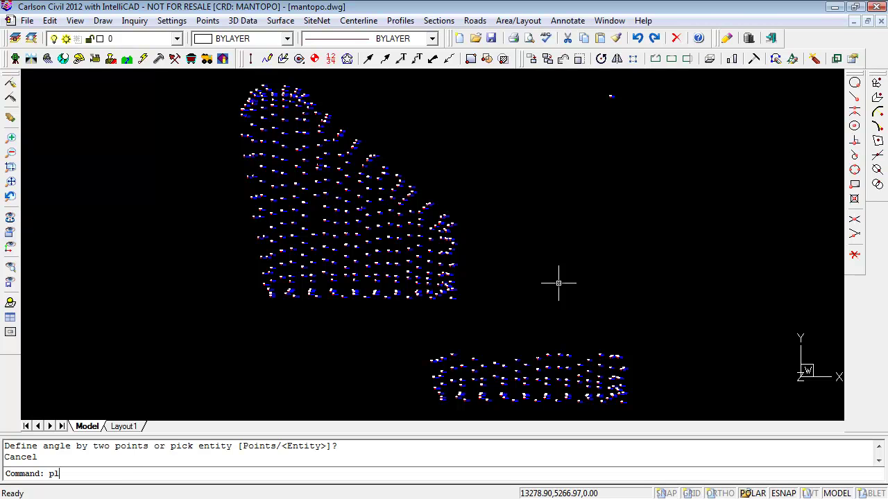
Draw two single-segment polylines from a shared start east of the main point group, one vertical and one at about 42° azimuth.
type("pl")
key("Return")
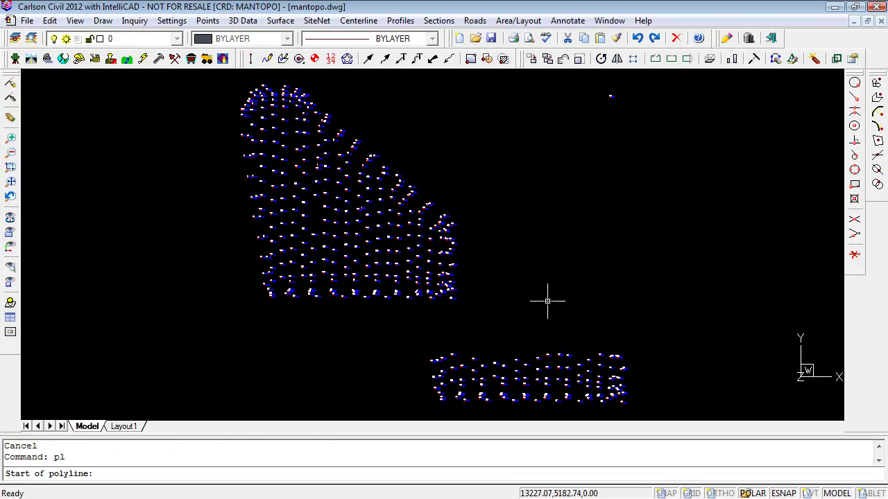
left_click(547, 301)
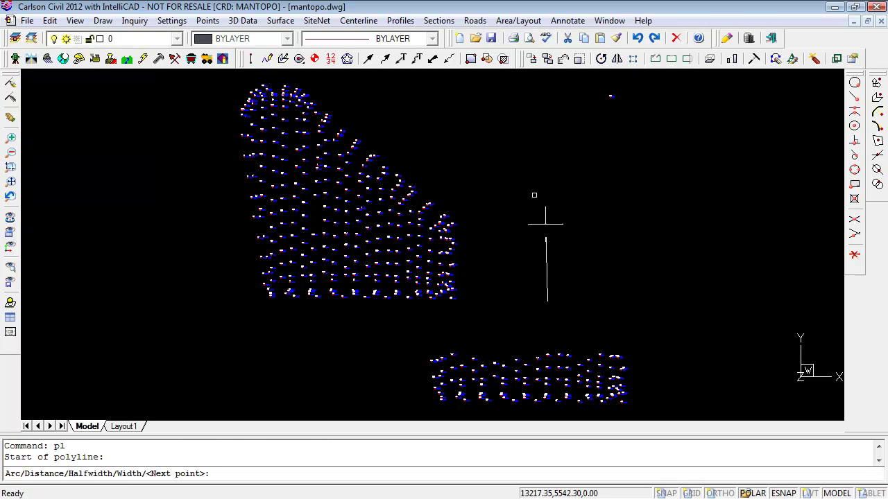
left_click(547, 116)
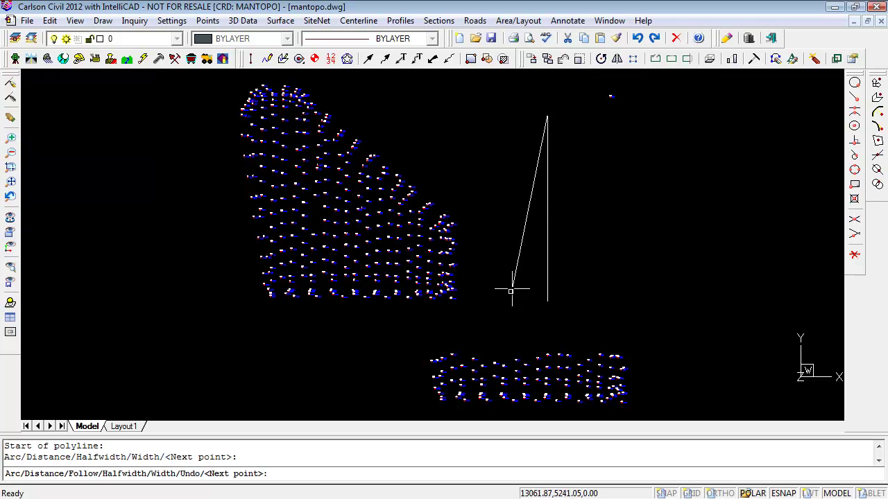
key("Return")
key("Return")
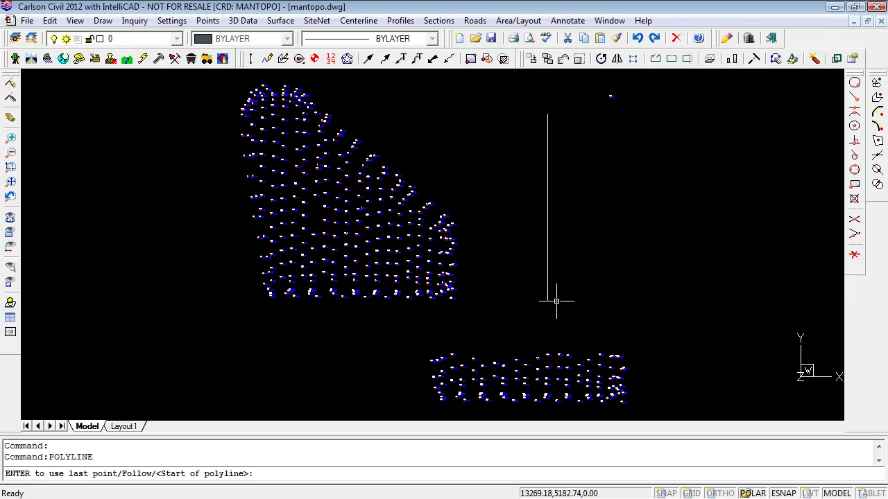
left_click(547, 301)
left_click(671, 164)
key("Return")
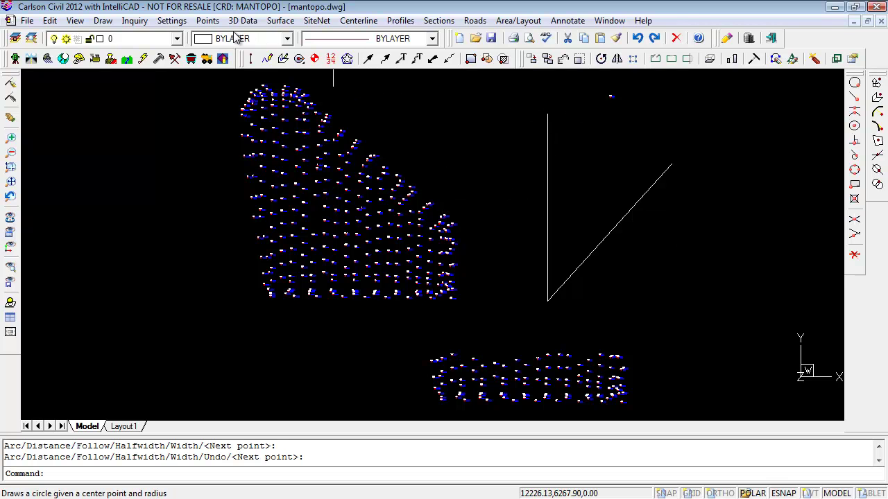
Start Rotate Points and pick the shared lower endpoint of the two reference lines as the rotation point.
left_click(208, 20)
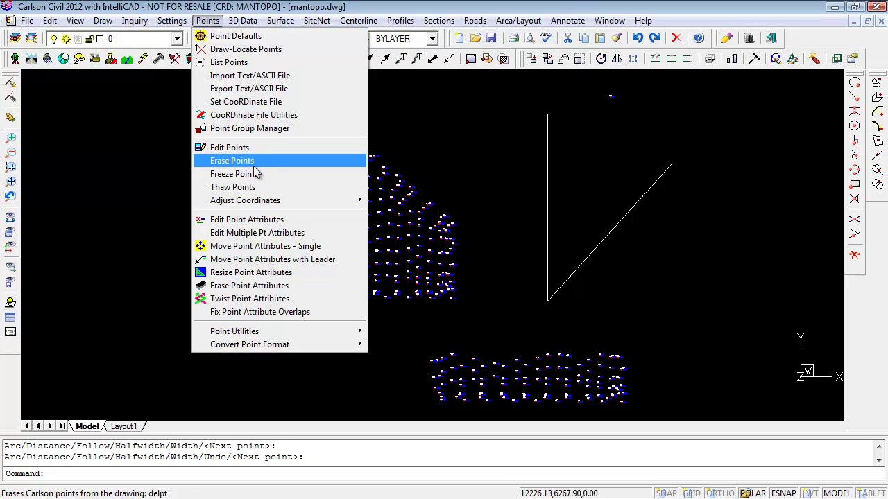
mouse_move(251, 201)
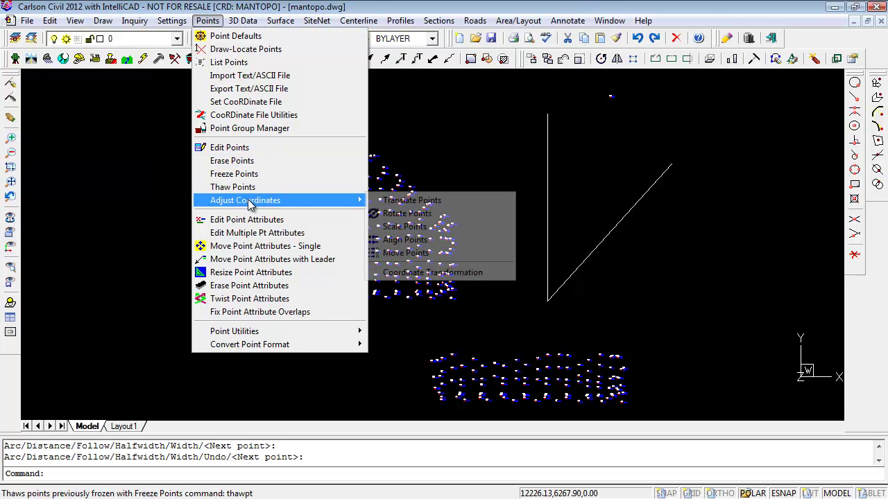
left_click(416, 213)
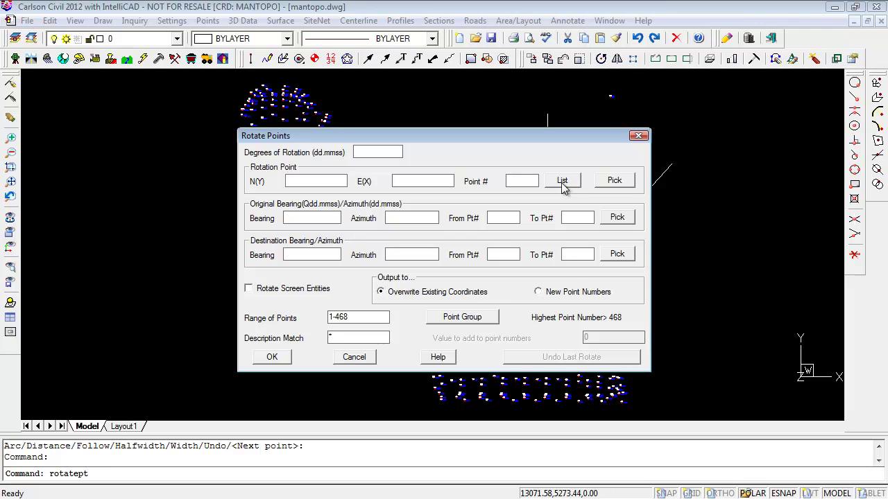
left_click(615, 181)
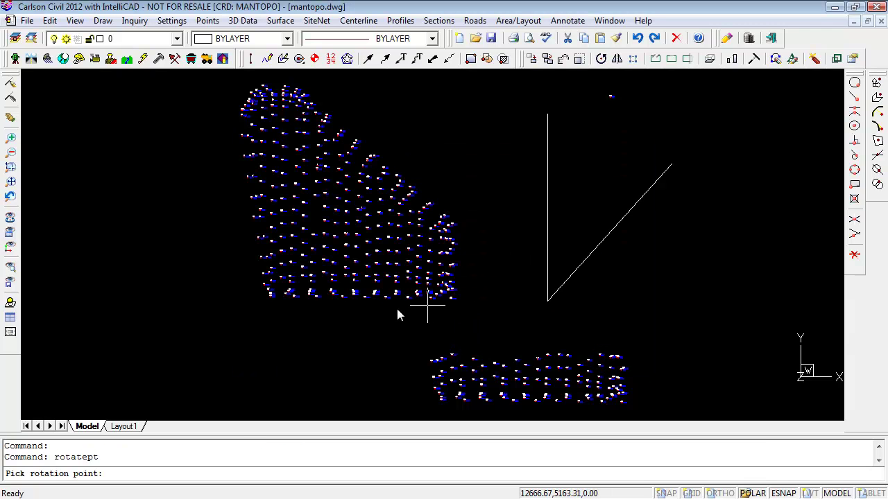
left_click(550, 301)
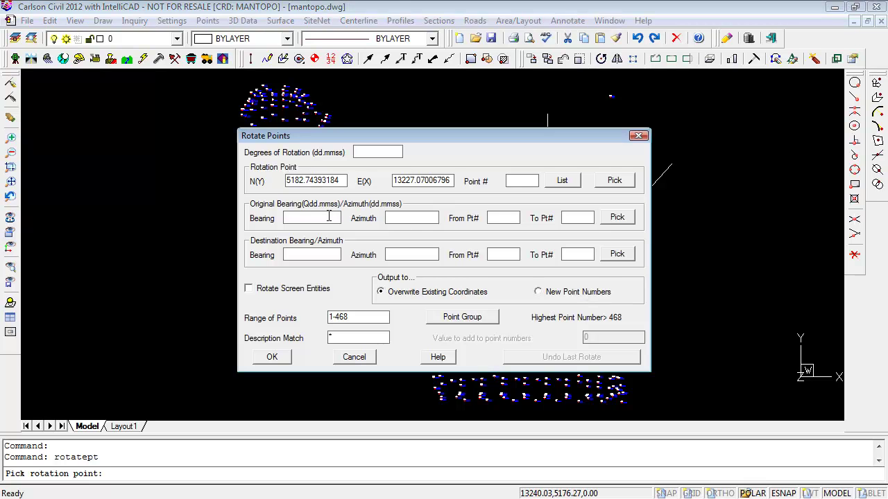
Rotate points 1-468 from the vertical line's angle to the slanted line's angle, overwriting existing coordinates and leaving screen entities out.
left_click(616, 218)
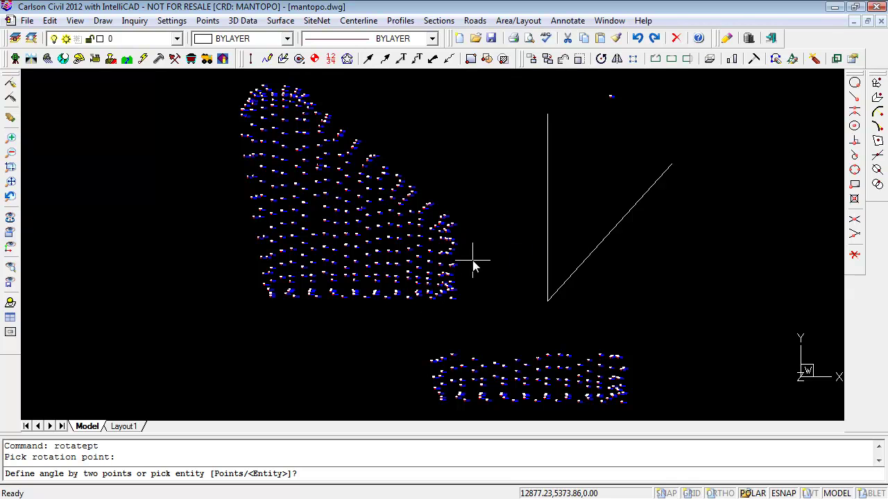
key("Return")
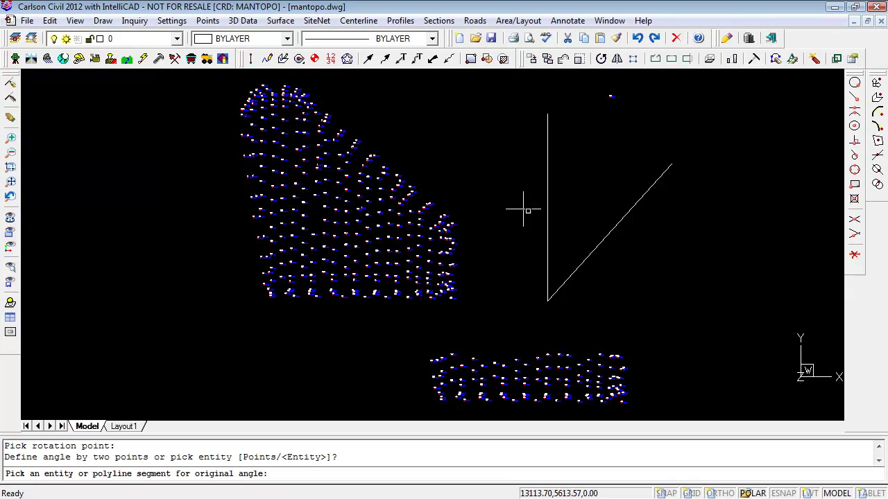
left_click(547, 200)
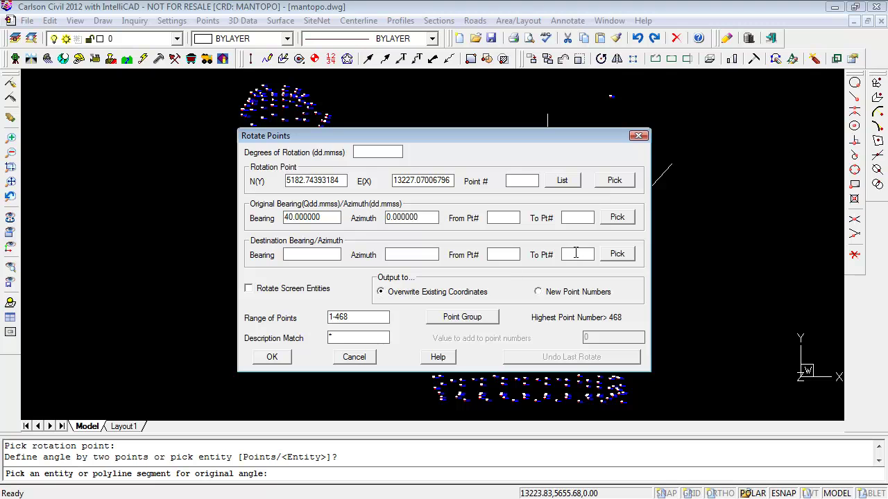
left_click(625, 256)
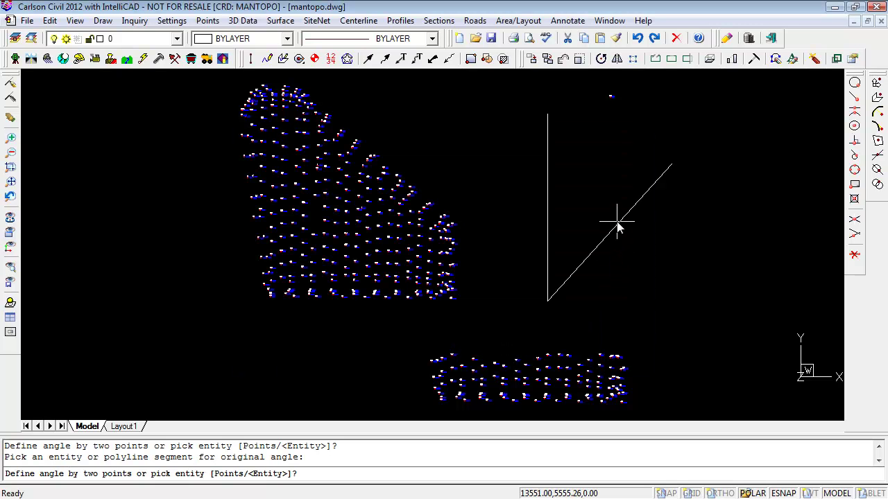
key("Return")
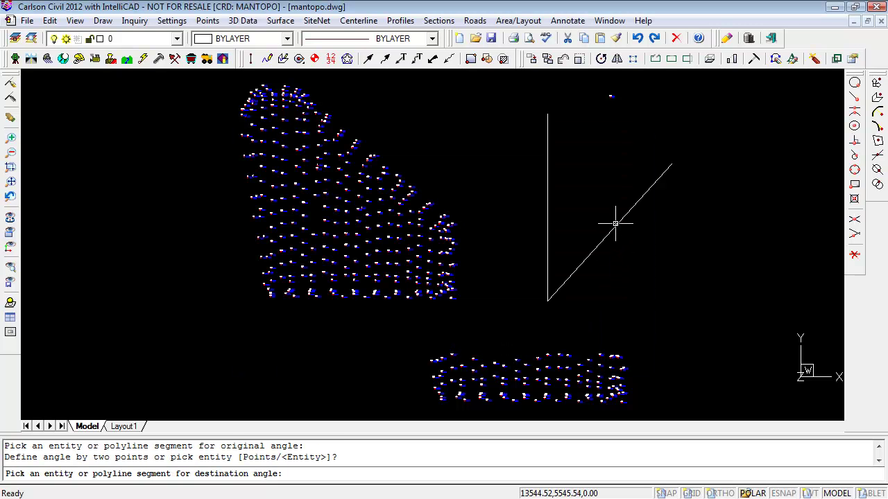
left_click(617, 224)
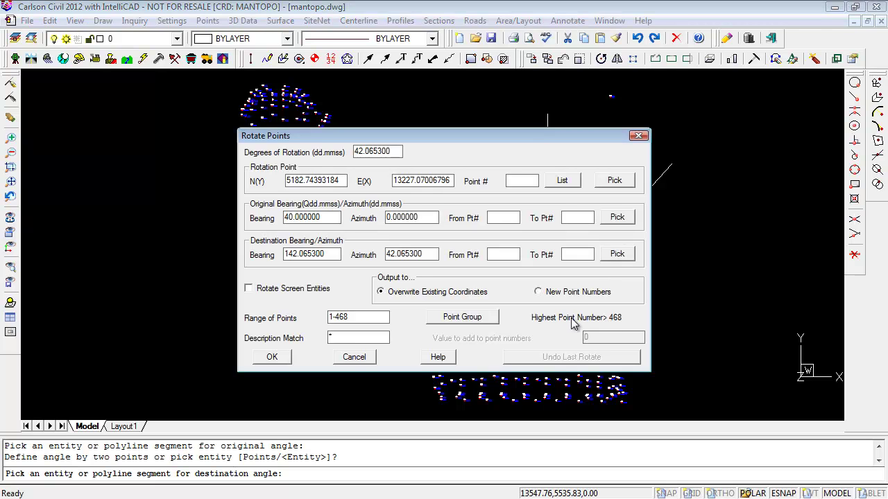
left_click(272, 357)
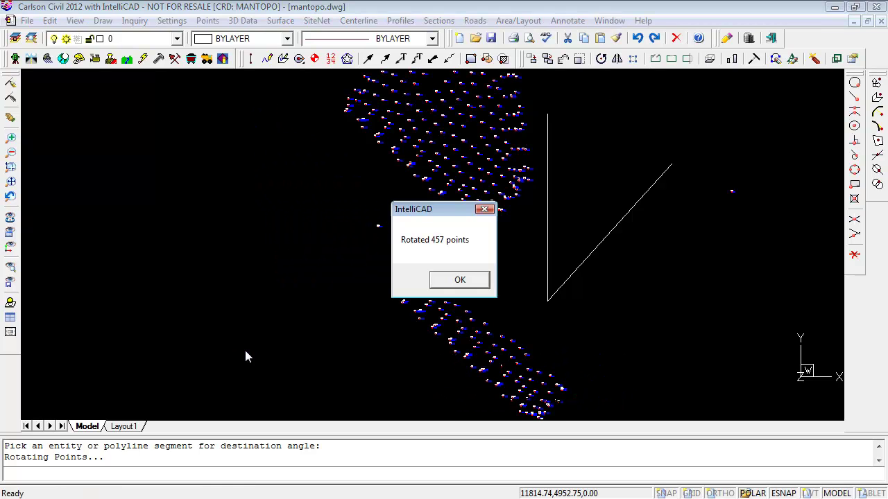
left_click(430, 279)
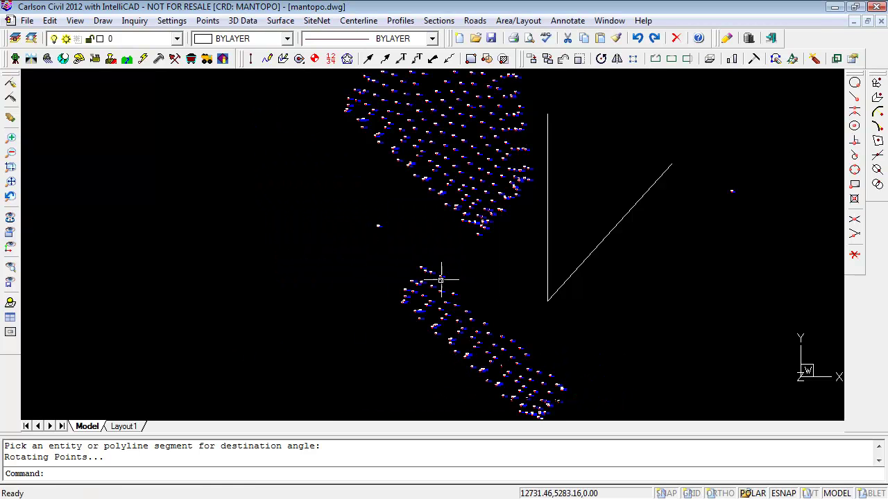
scroll(376, 240, "up", 2)
scroll(375, 241, "down", 2)
scroll(375, 241, "down", 2)
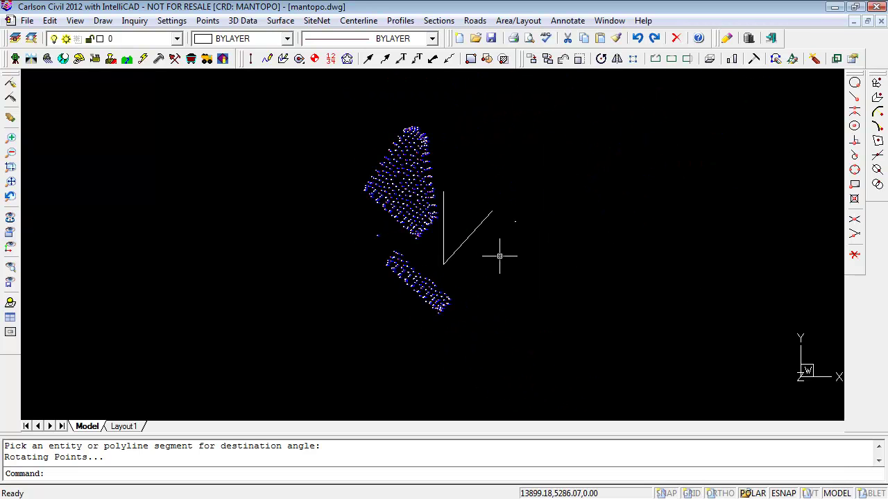